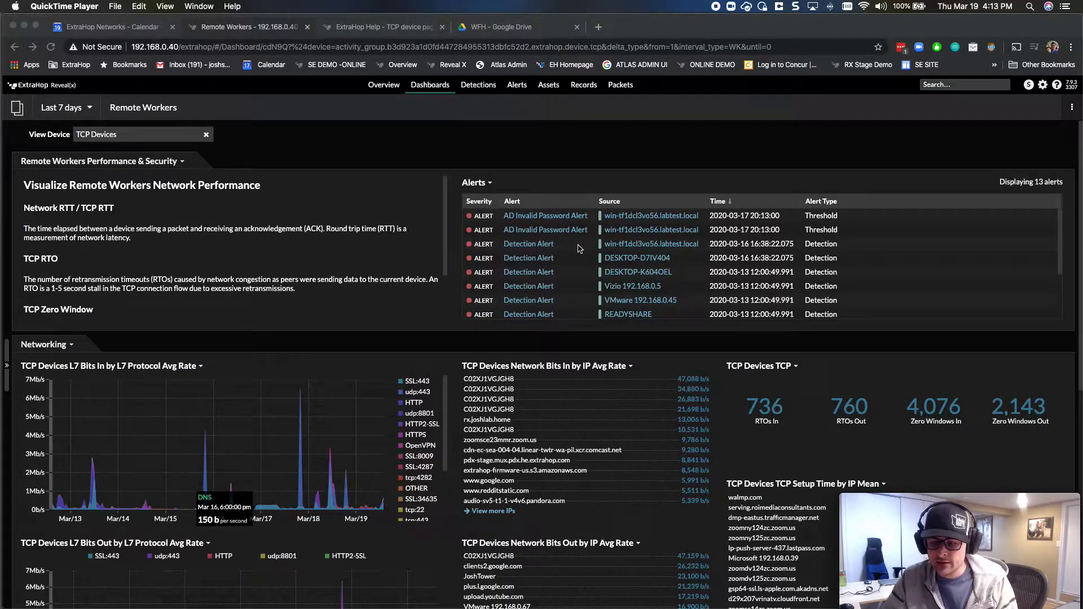
scroll(542, 237, down, 1)
scroll(508, 220, up, 1)
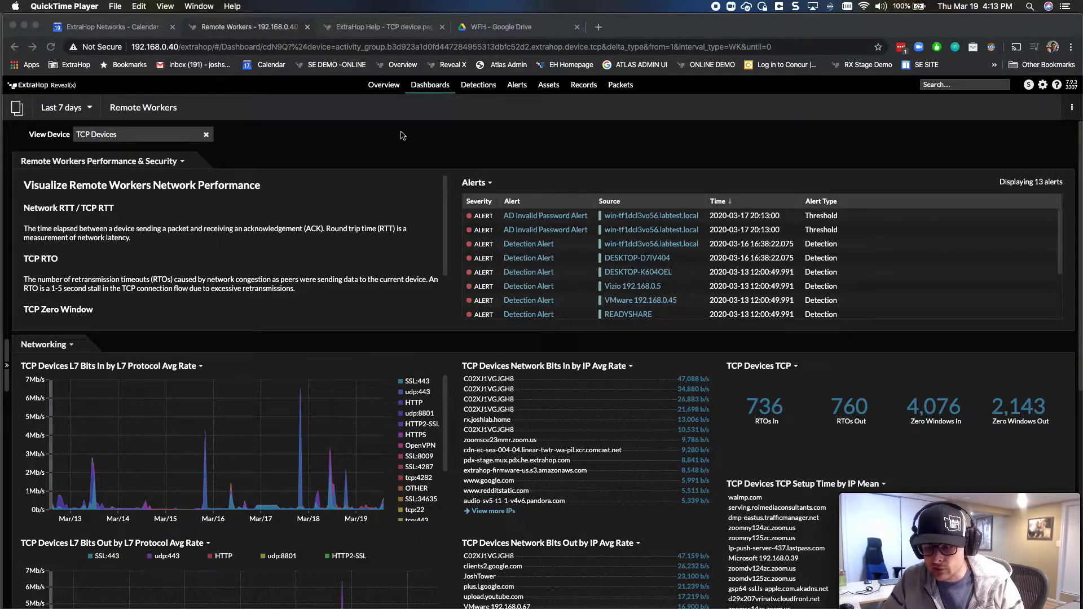
Enter and leave the dashboard's layout-editing mode without making changes
click(1072, 108)
click(1072, 107)
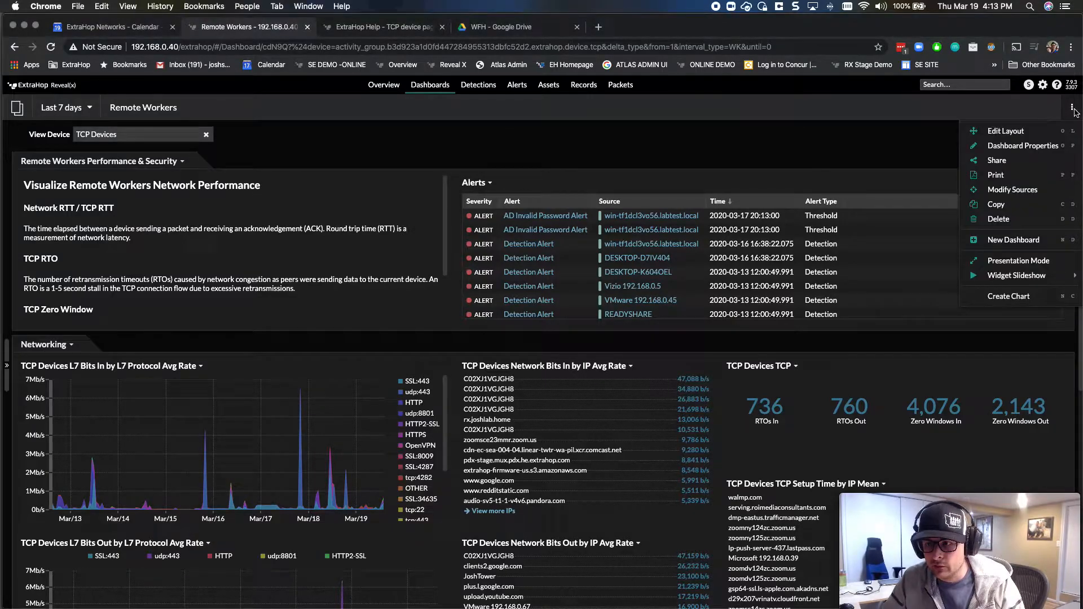
click(1037, 135)
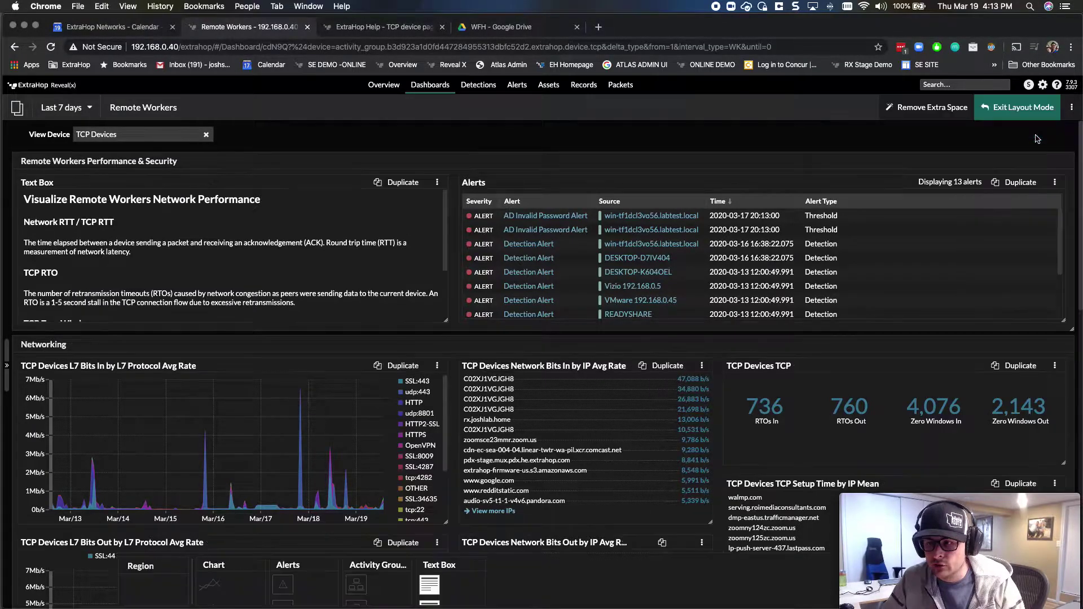
click(1023, 107)
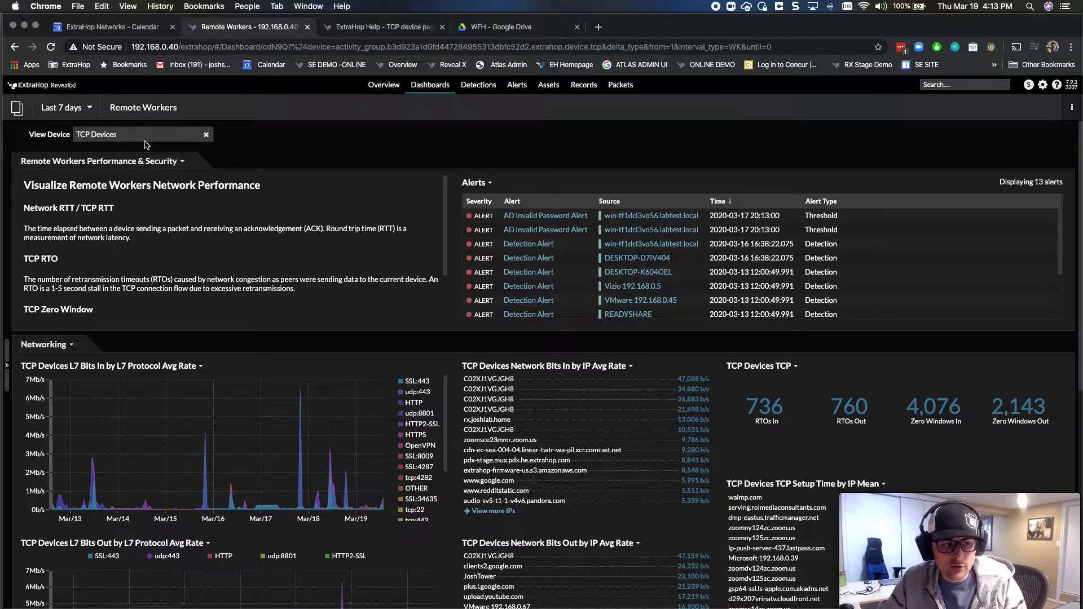
Re-scope the Remote Workers dashboard from TCP Devices to the VPN Clients group
click(123, 136)
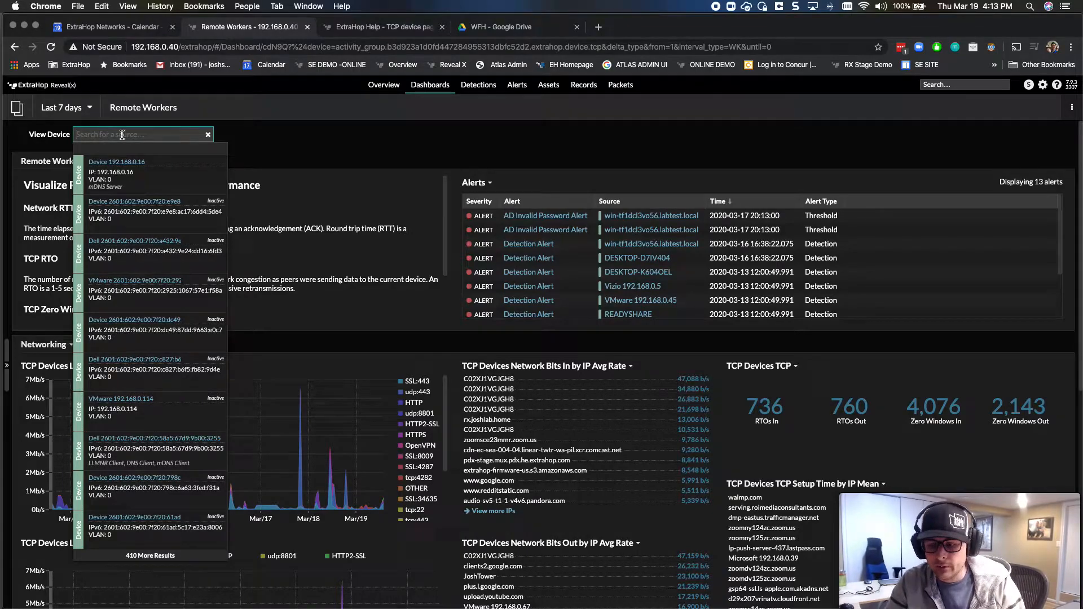
text(vpn)
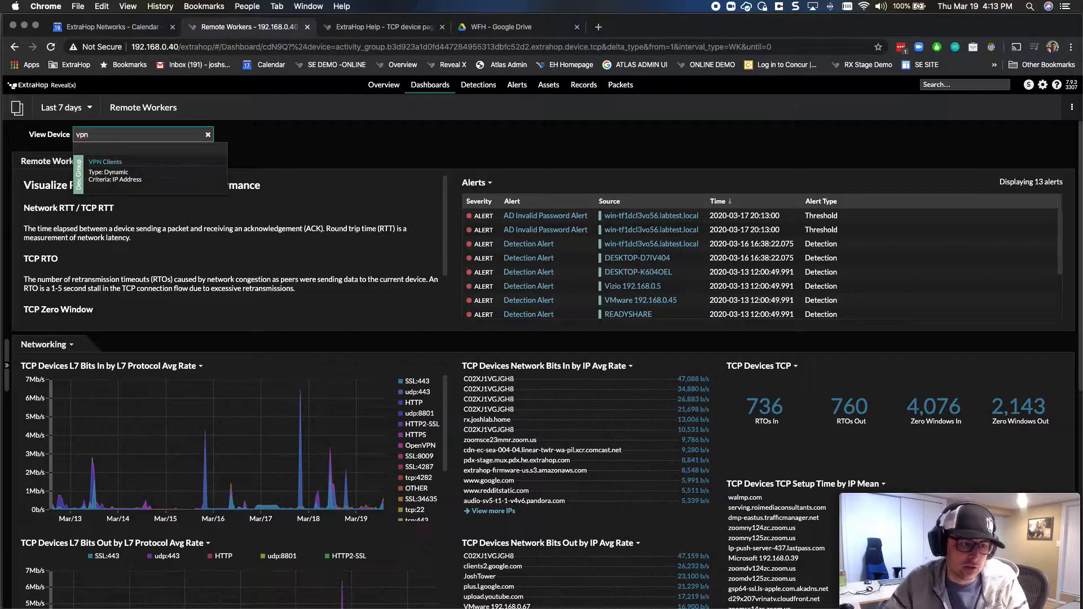
click(135, 170)
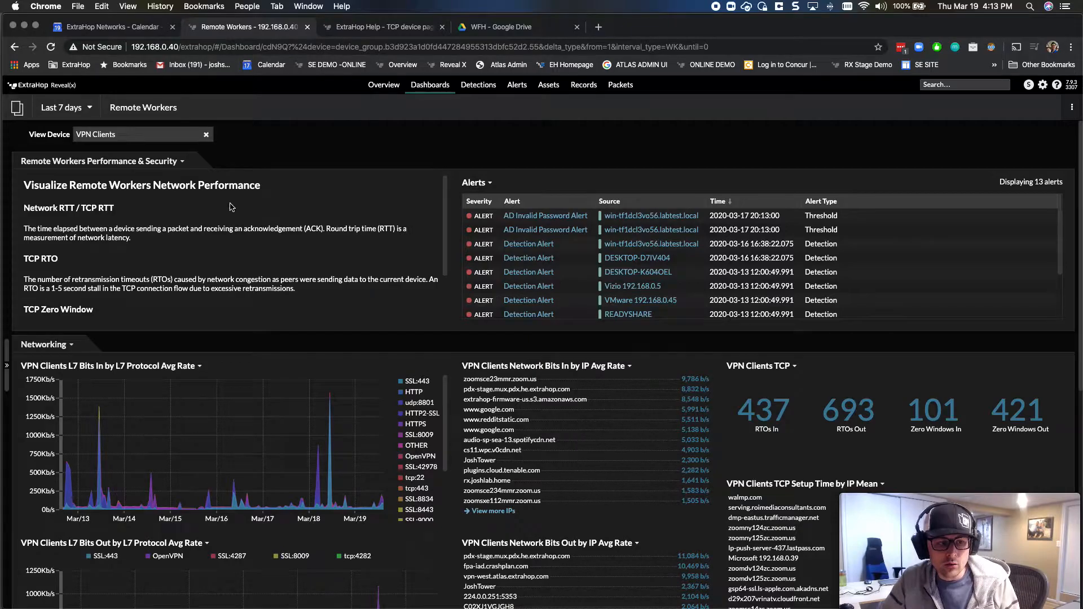
scroll(337, 222, down, 3)
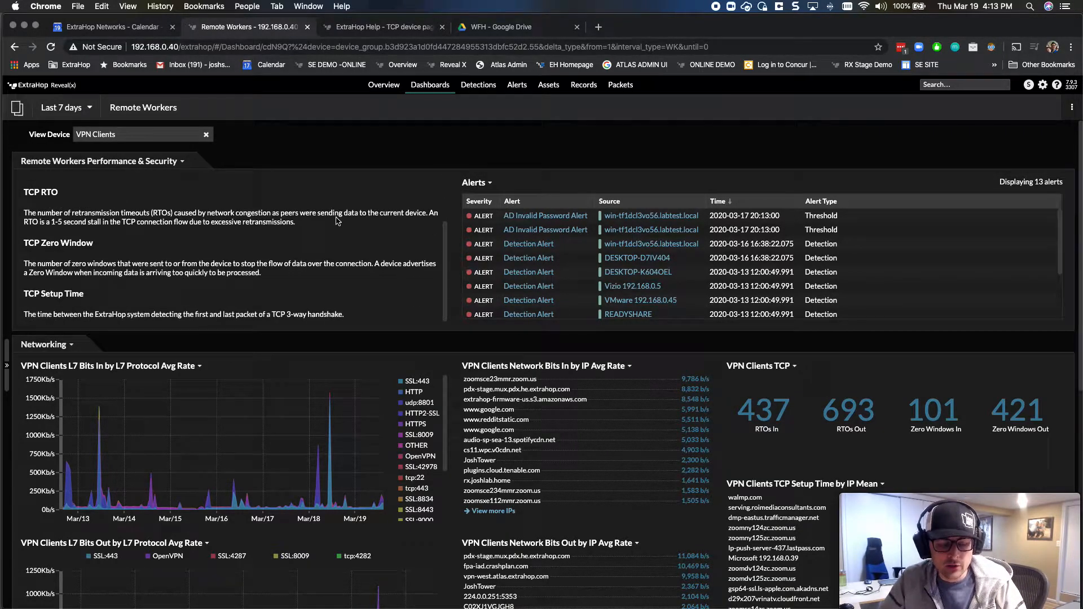
scroll(360, 260, up, 3)
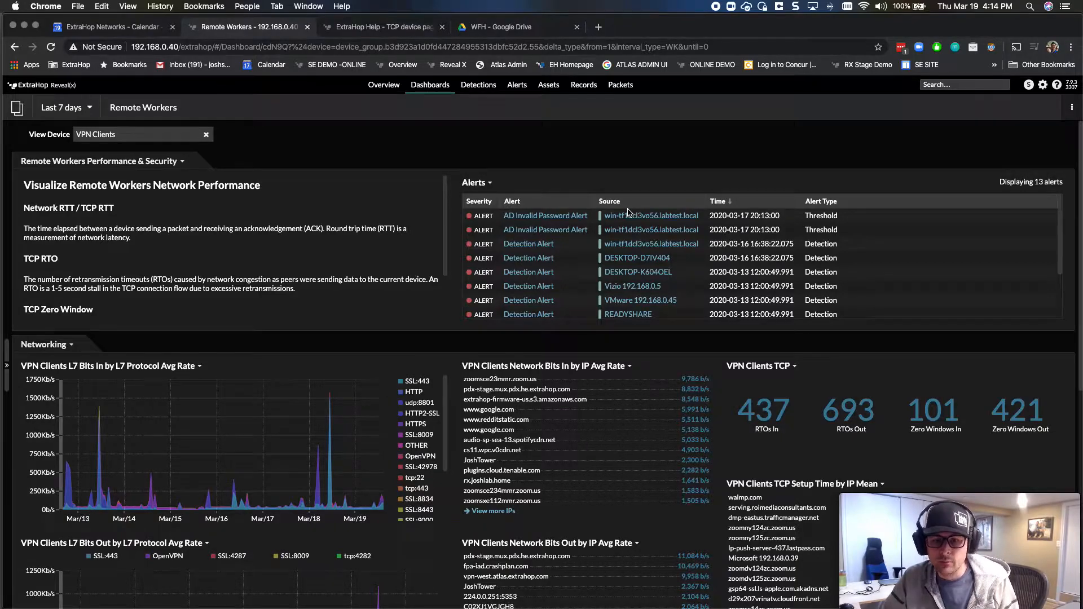
click(527, 251)
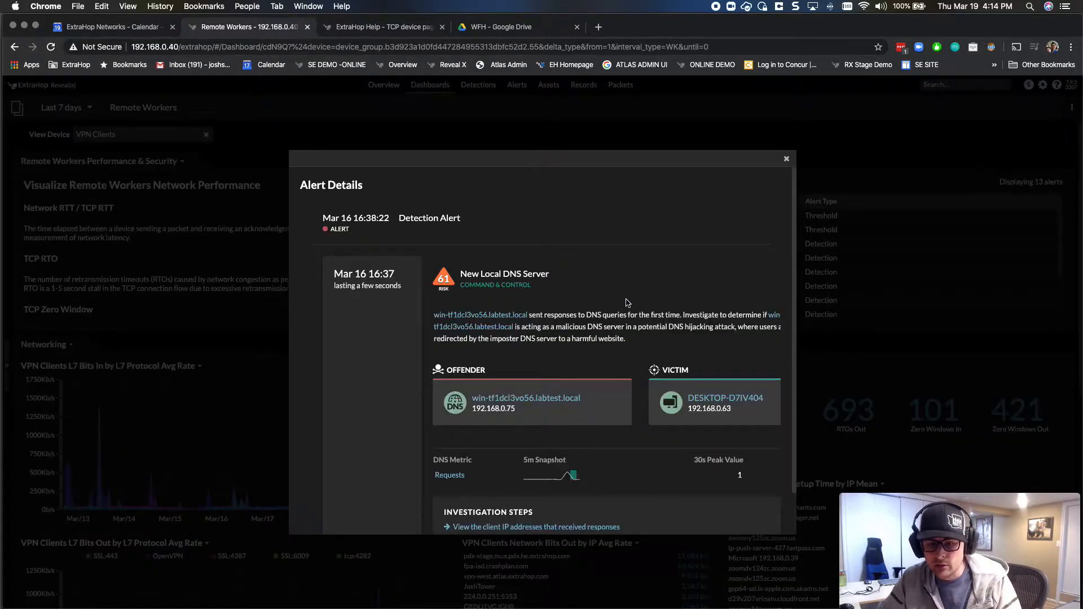
scroll(626, 303, down, 2)
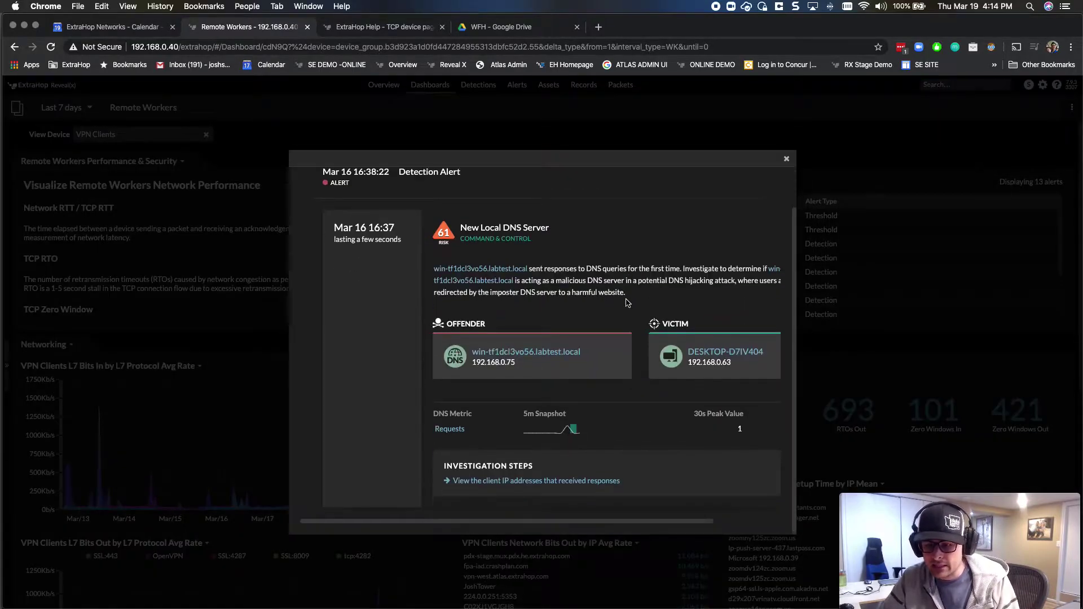
click(785, 159)
click(539, 300)
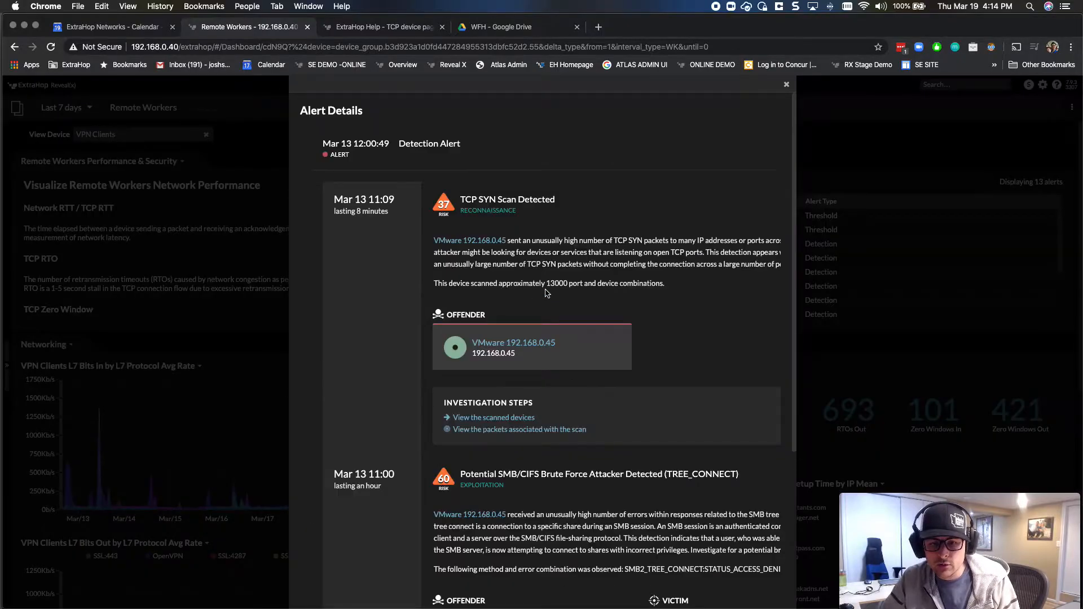
scroll(553, 276, down, 5)
scroll(554, 276, up, 5)
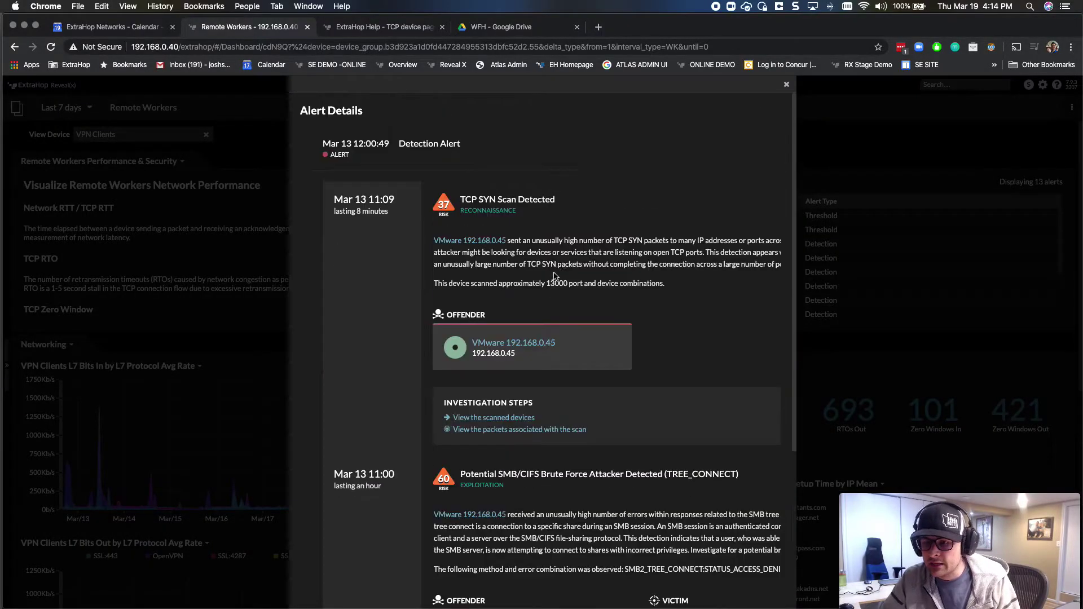
click(794, 93)
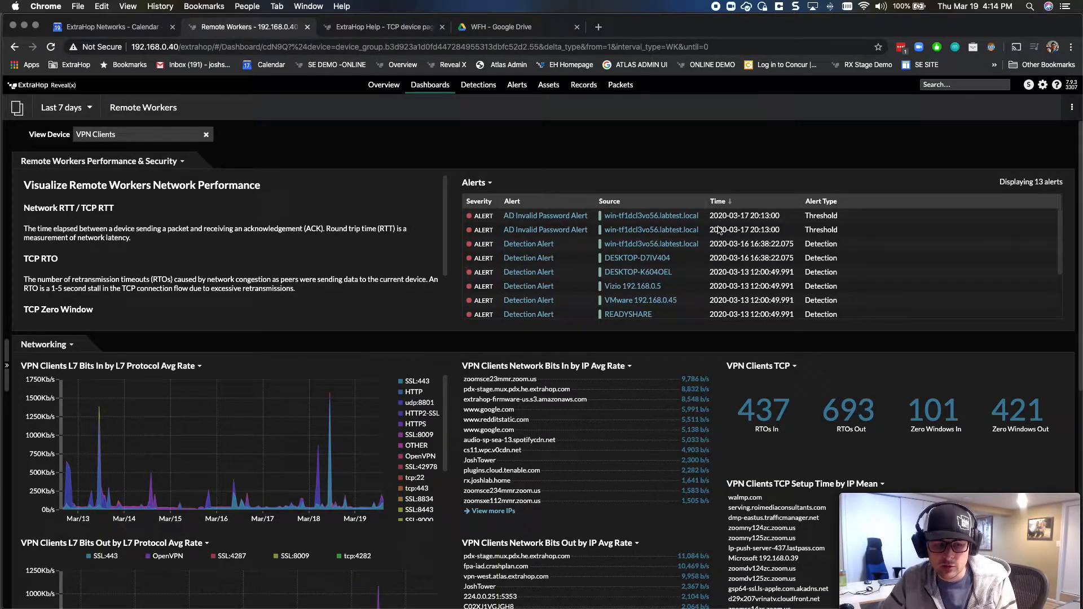
scroll(728, 255, down, 3)
scroll(727, 254, down, 3)
scroll(745, 250, down, 4)
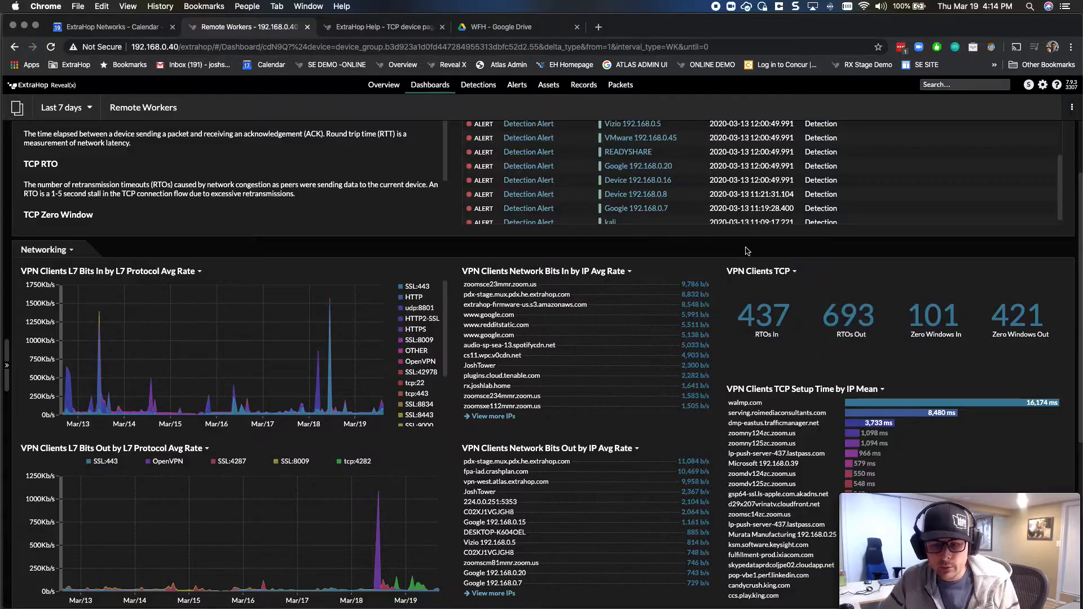
scroll(746, 251, down, 2)
scroll(593, 254, down, 3)
scroll(550, 255, down, 2)
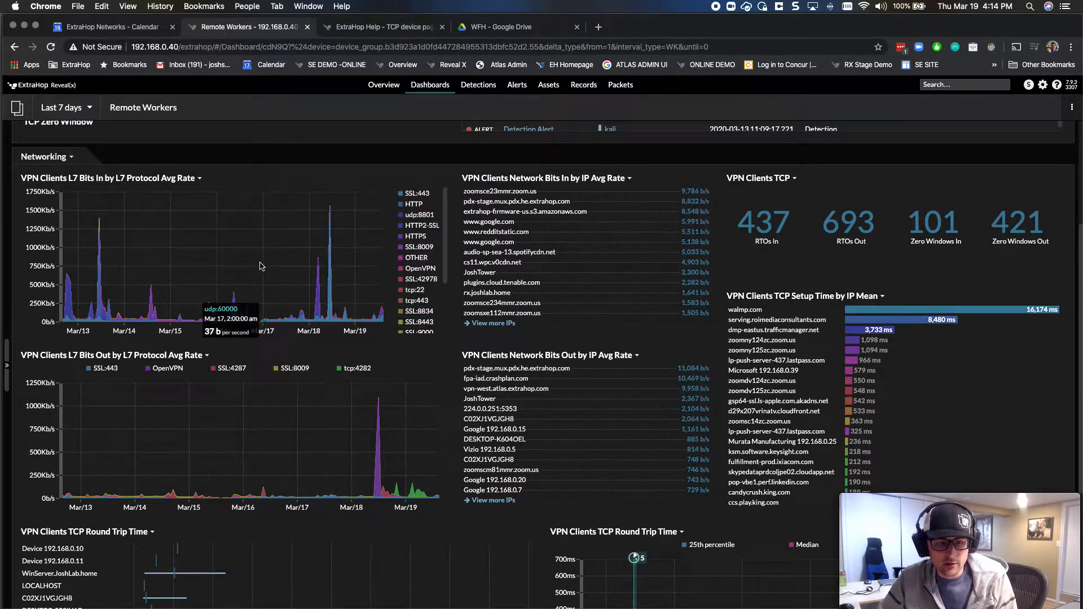
mouse_move(634, 560)
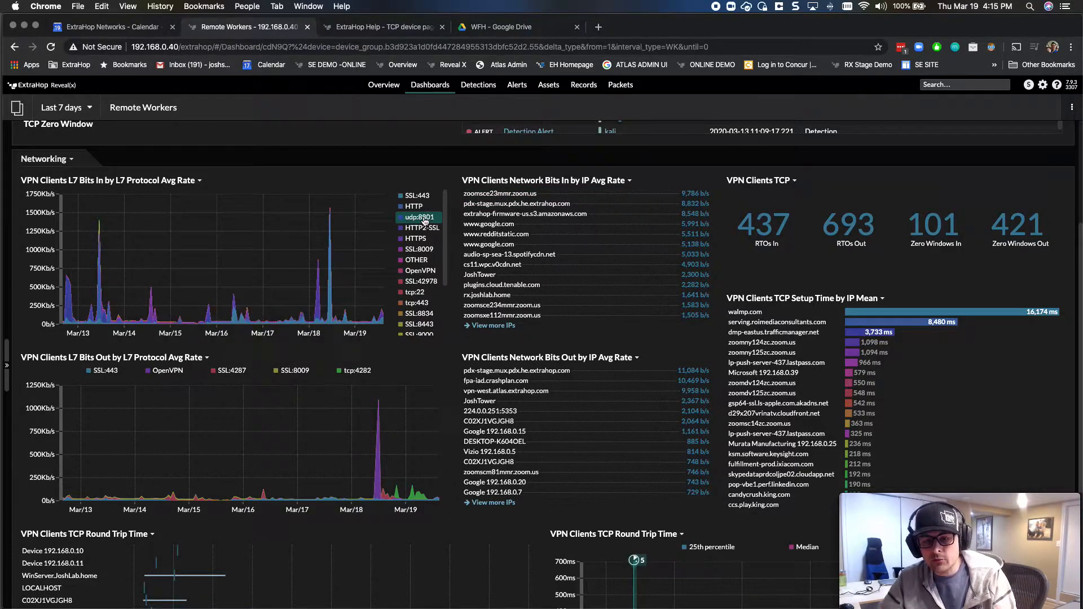
scroll(586, 231, down, 1)
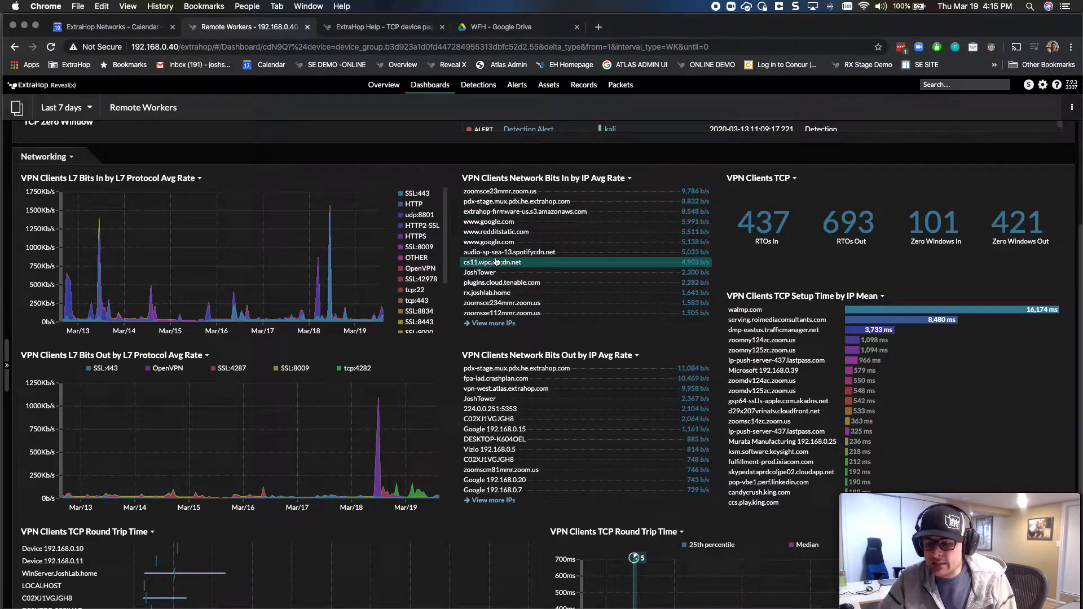
click(534, 193)
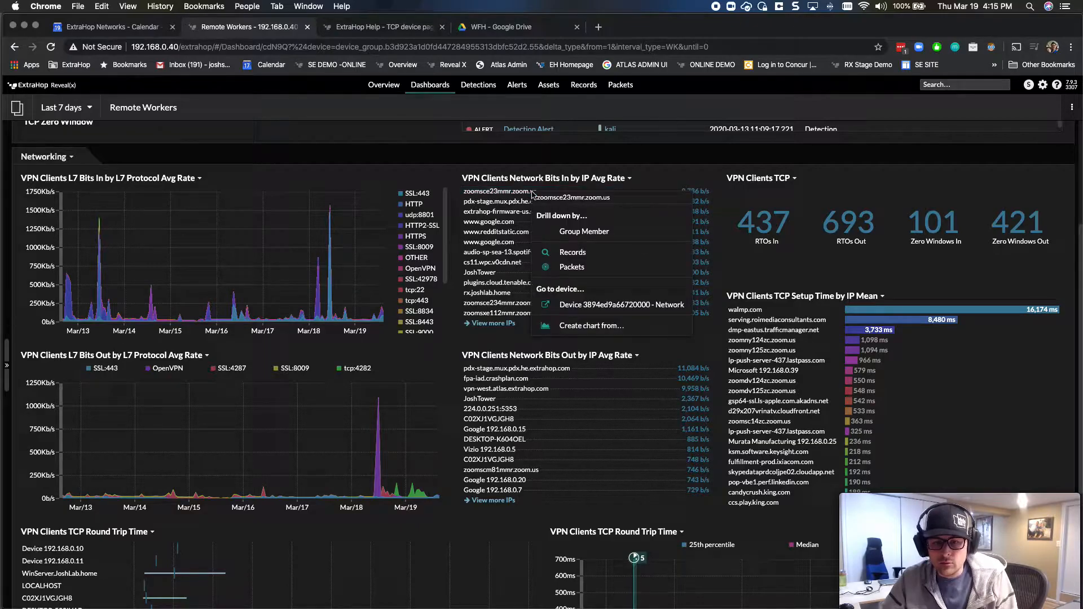
click(668, 170)
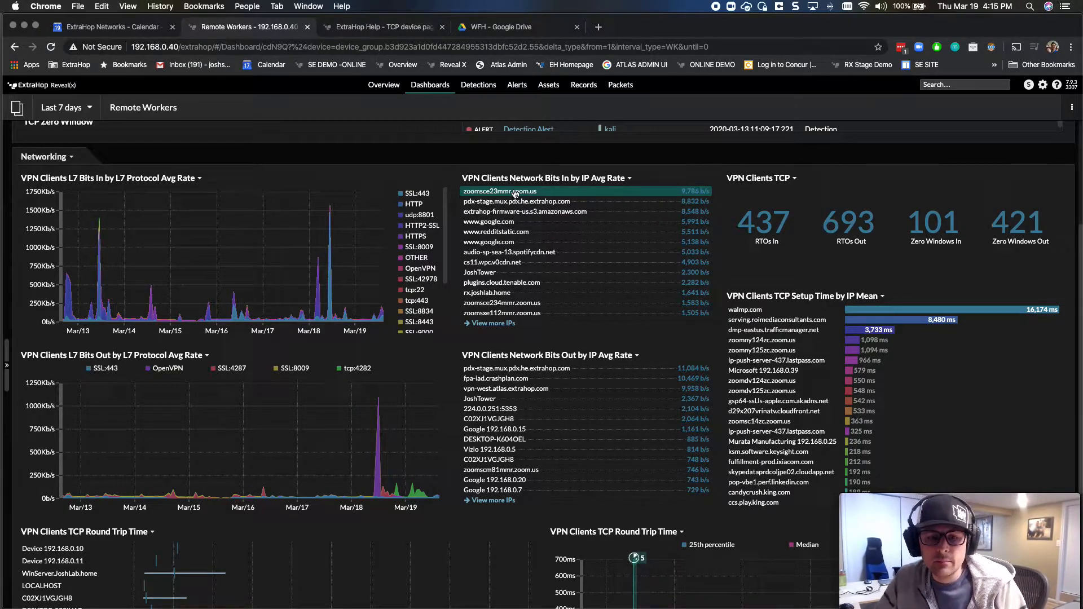
scroll(891, 287, down, 1)
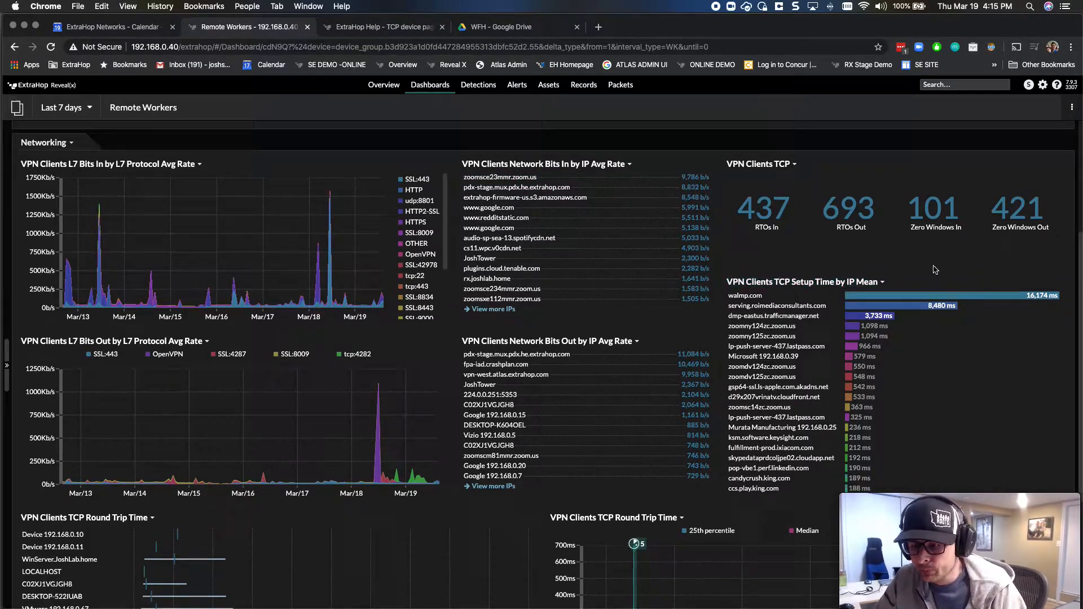
scroll(891, 286, up, 1)
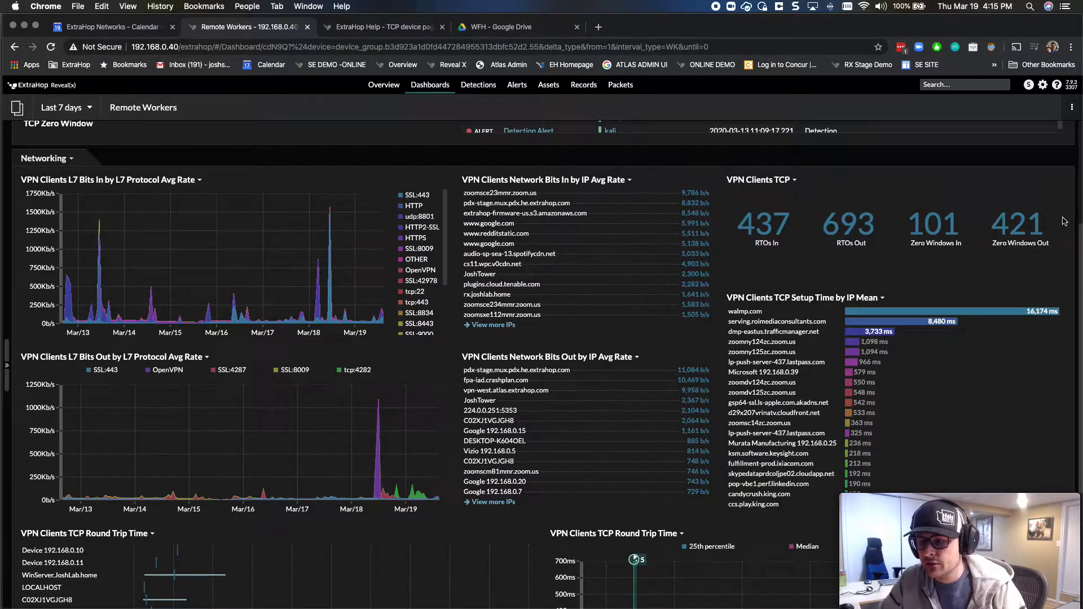
scroll(707, 241, up, 3)
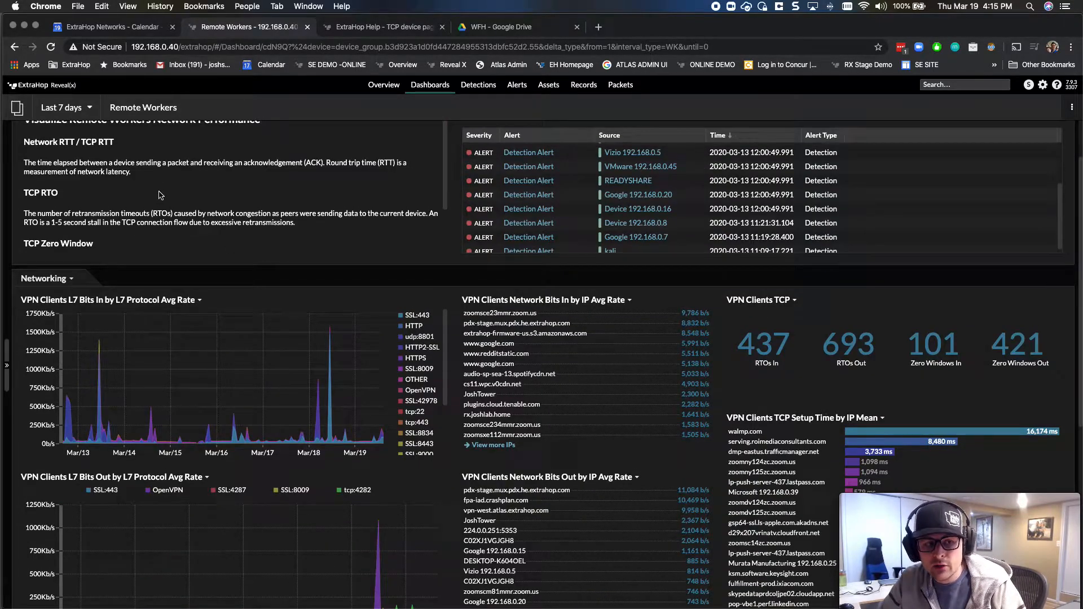
scroll(856, 355, down, 1)
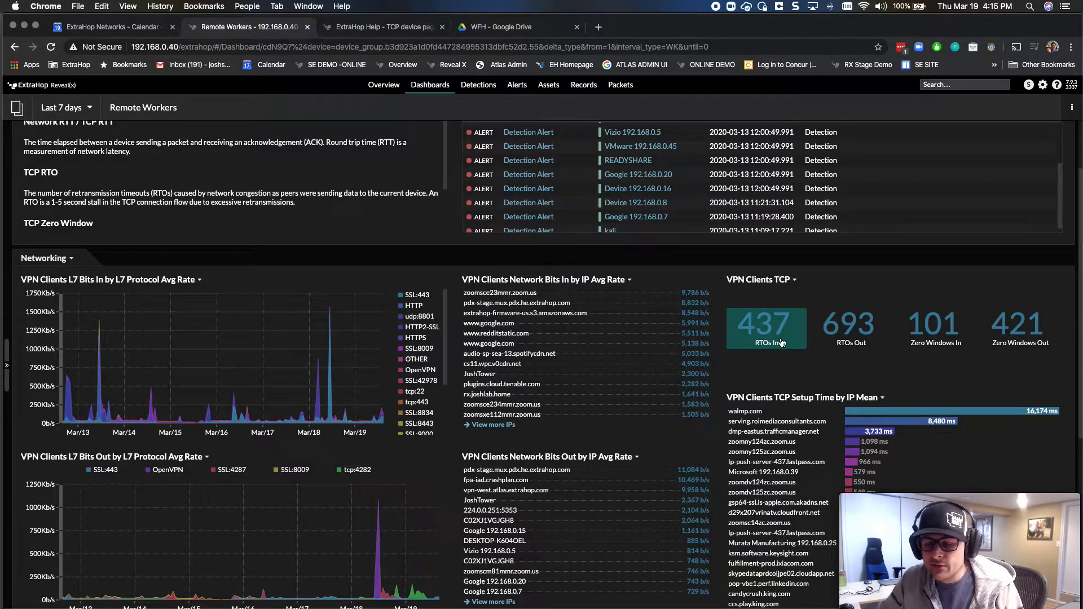
scroll(779, 341, down, 1)
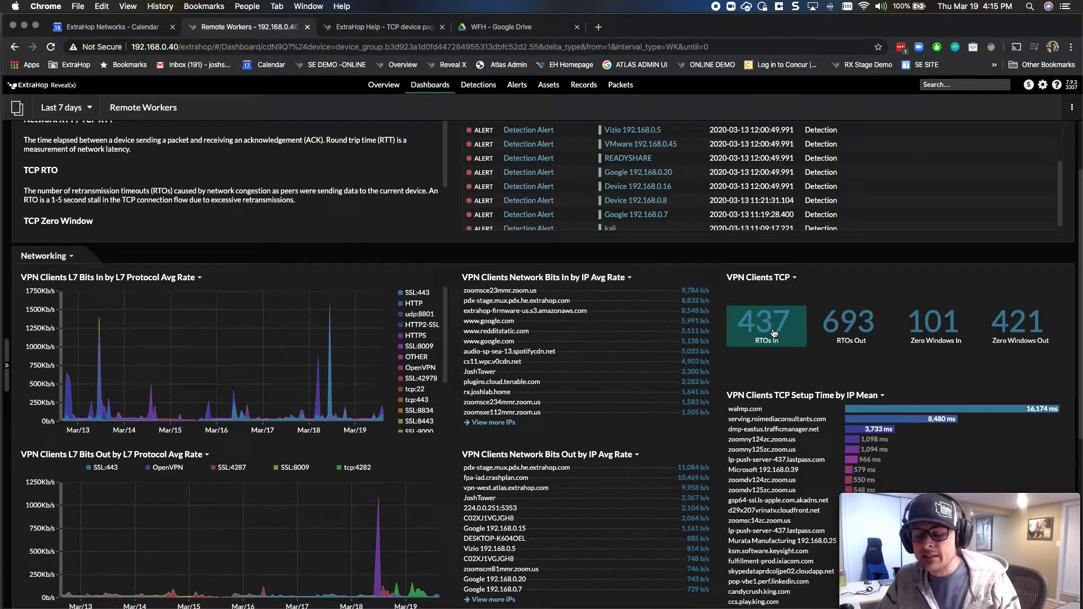
scroll(773, 333, down, 1)
click(768, 313)
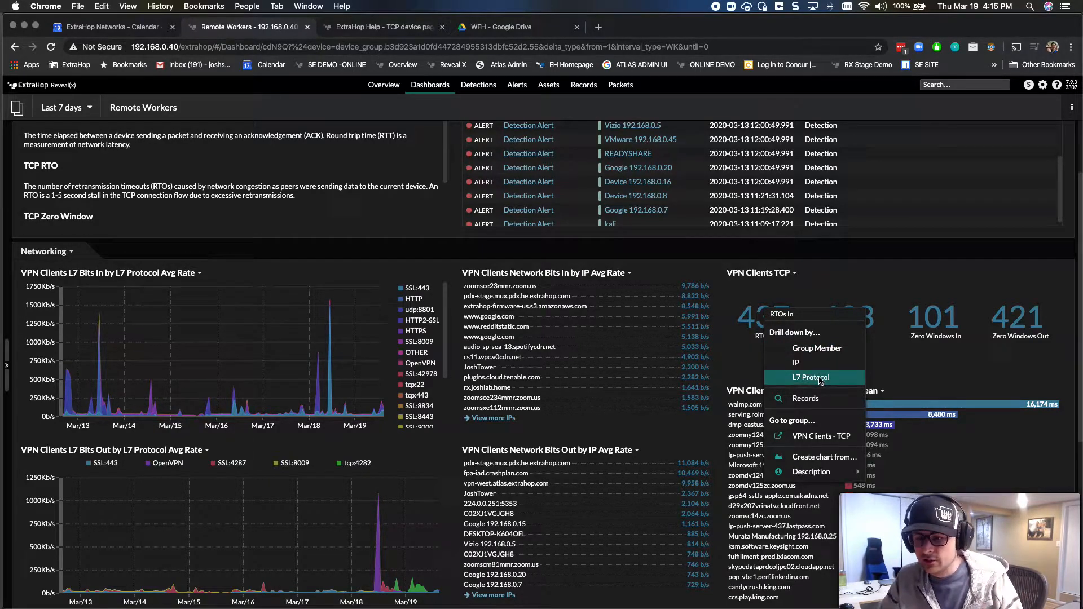
click(931, 367)
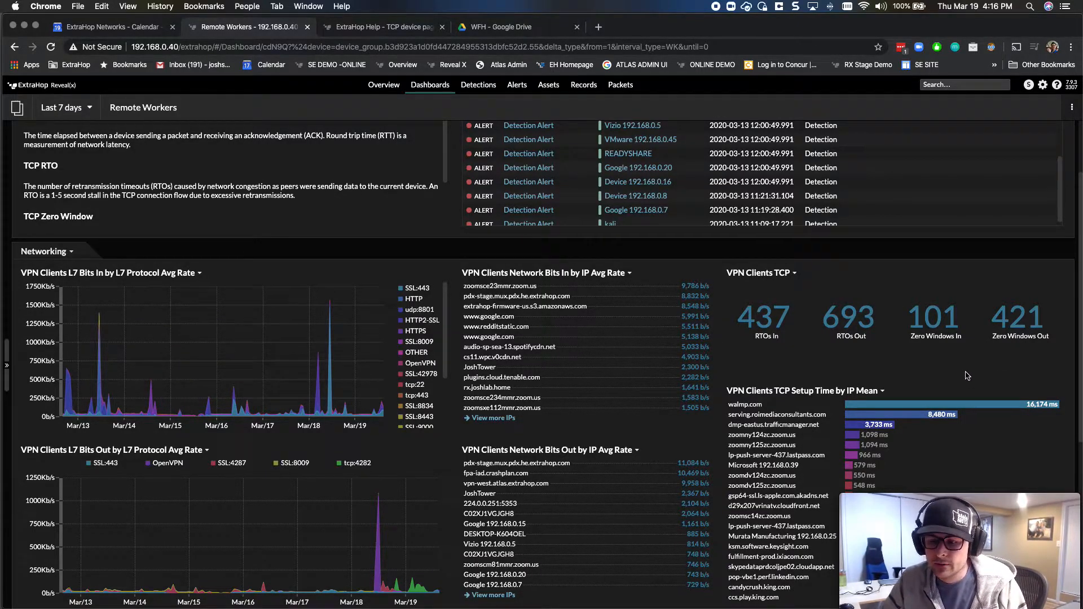
scroll(967, 375, down, 2)
scroll(966, 375, down, 6)
scroll(966, 374, up, 8)
scroll(966, 375, down, 2)
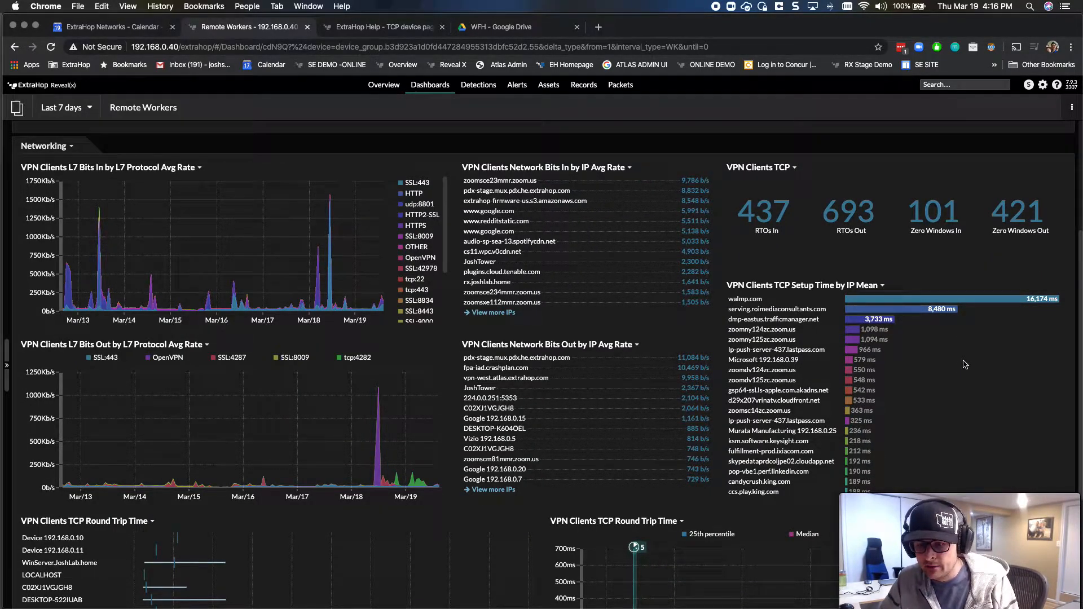
scroll(973, 364, down, 3)
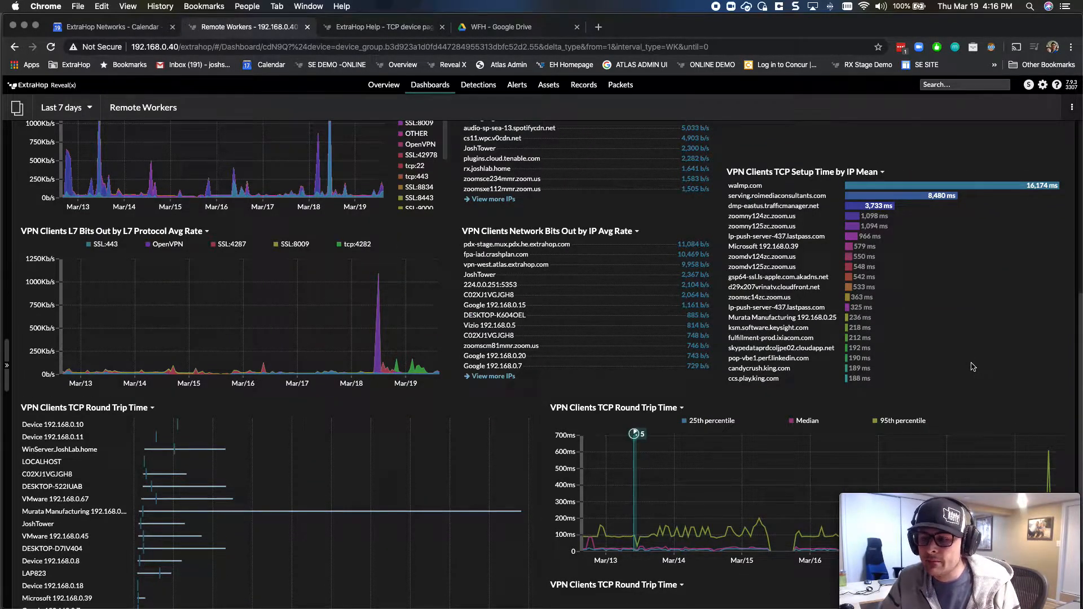
scroll(971, 366, up, 8)
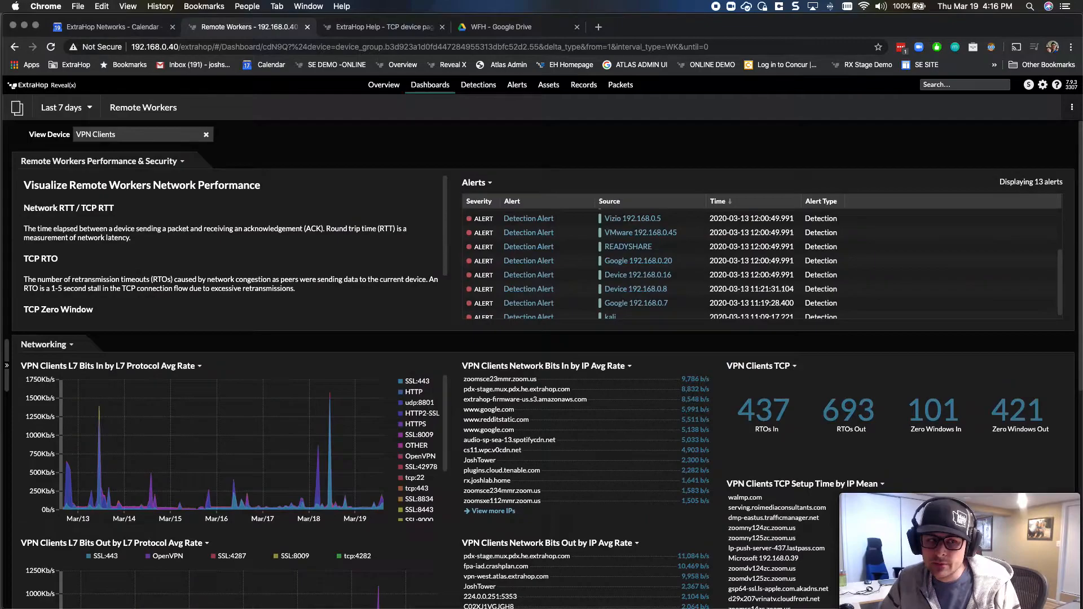
scroll(242, 260, down, 3)
scroll(242, 260, down, 2)
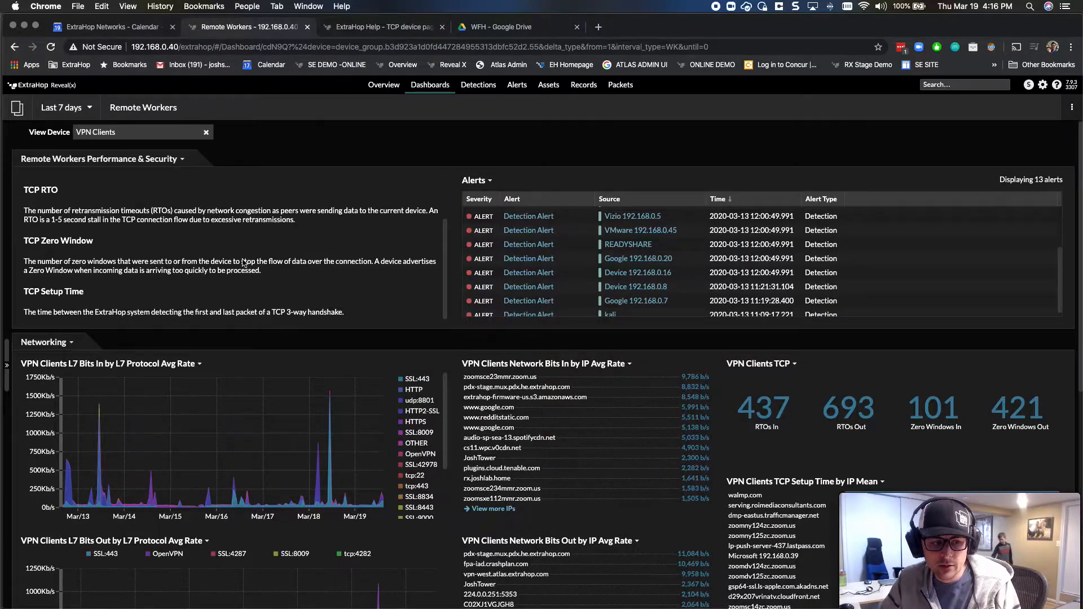
scroll(243, 260, down, 2)
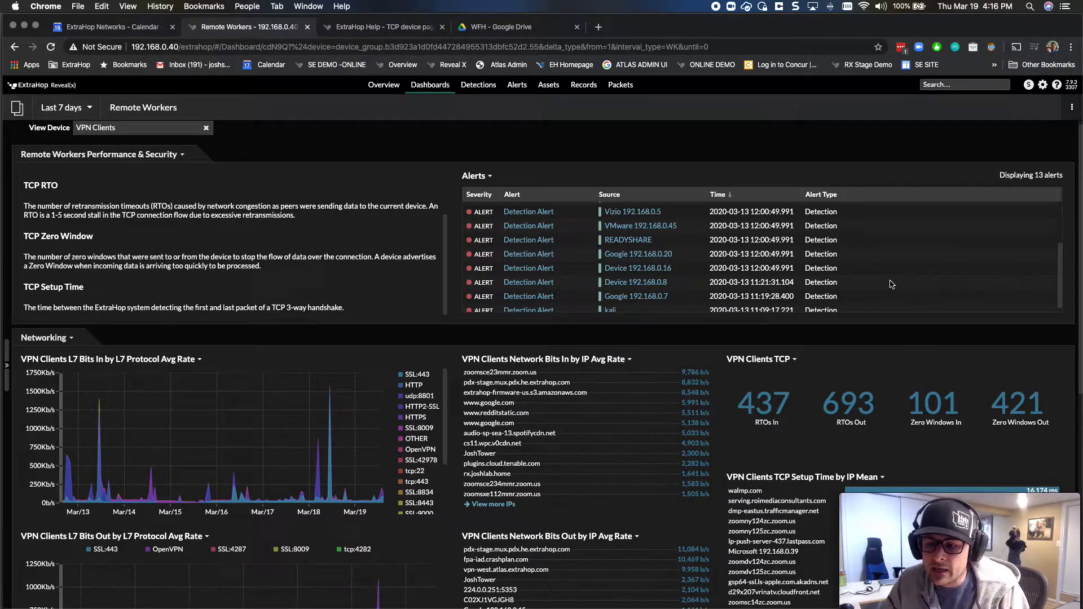
scroll(918, 349, down, 1)
scroll(918, 350, down, 3)
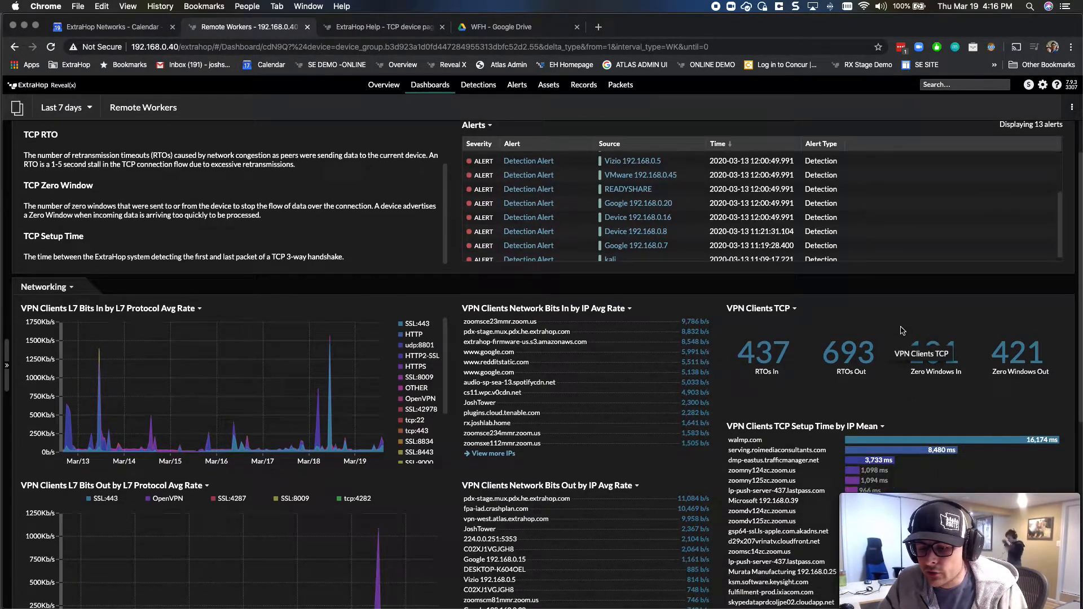
scroll(918, 349, down, 3)
scroll(900, 329, down, 1)
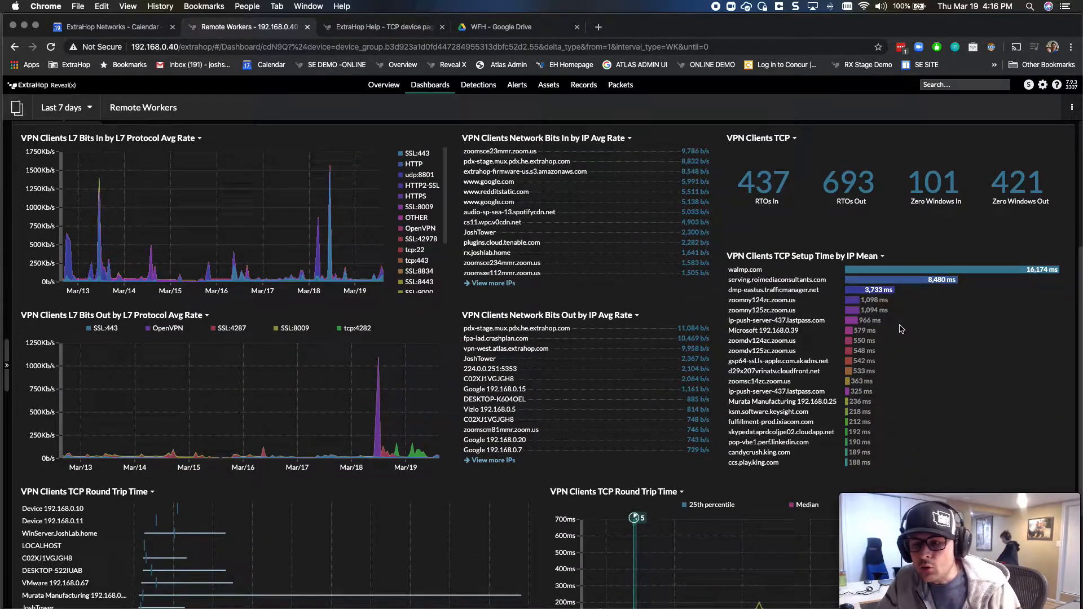
scroll(907, 329, down, 1)
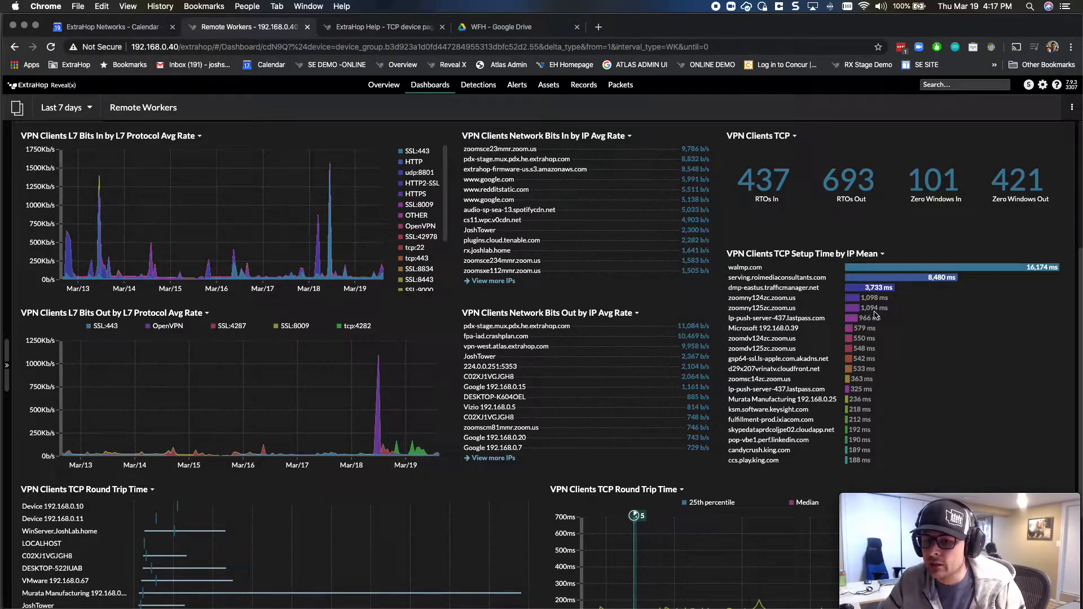
scroll(875, 314, down, 1)
scroll(931, 296, down, 3)
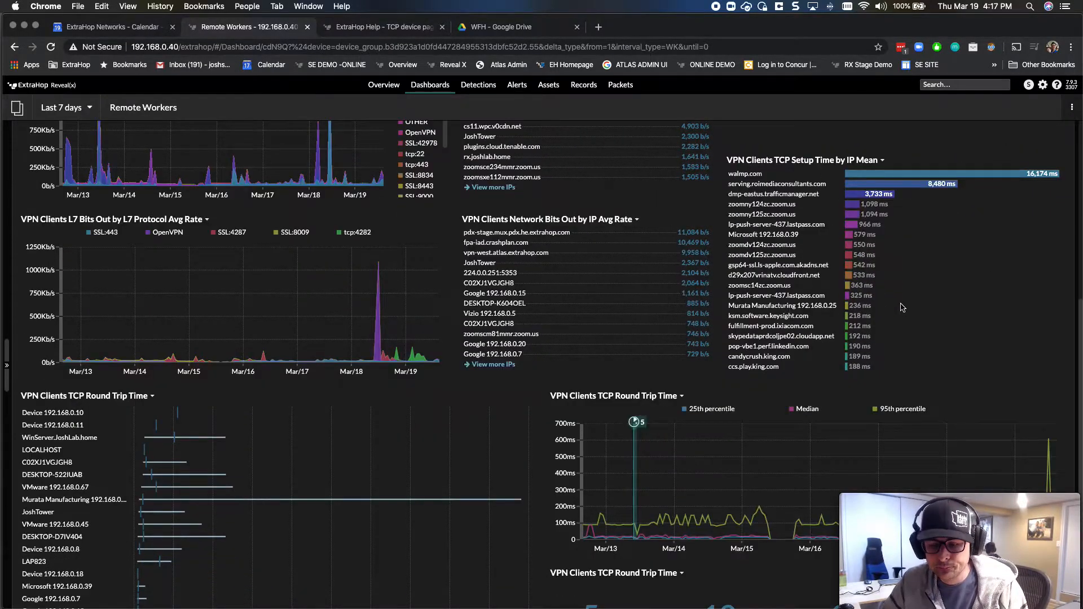
scroll(913, 305, down, 2)
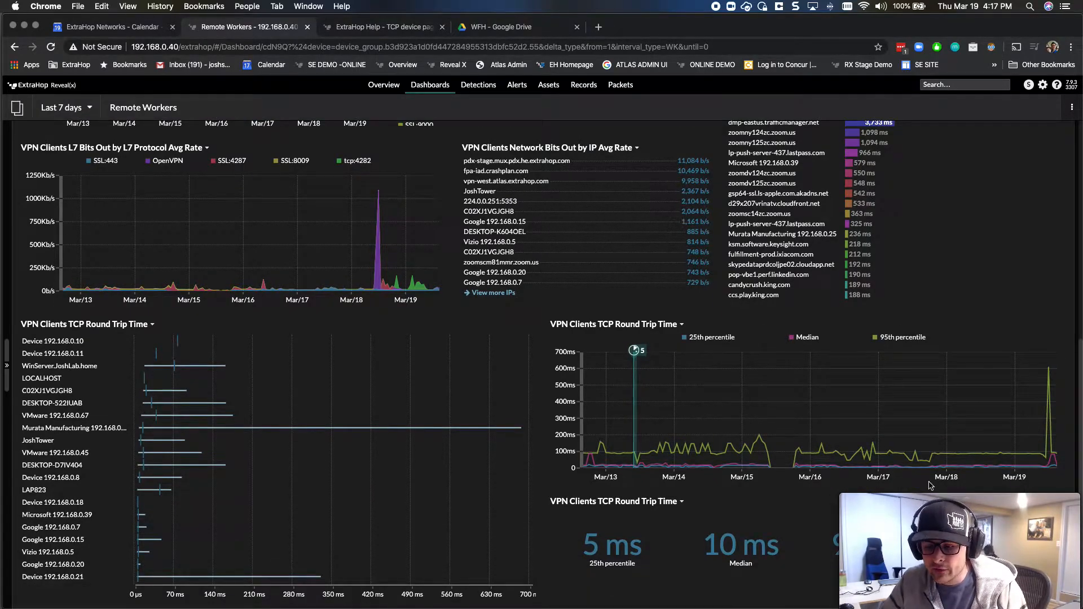
drag(970, 506, 136, 124)
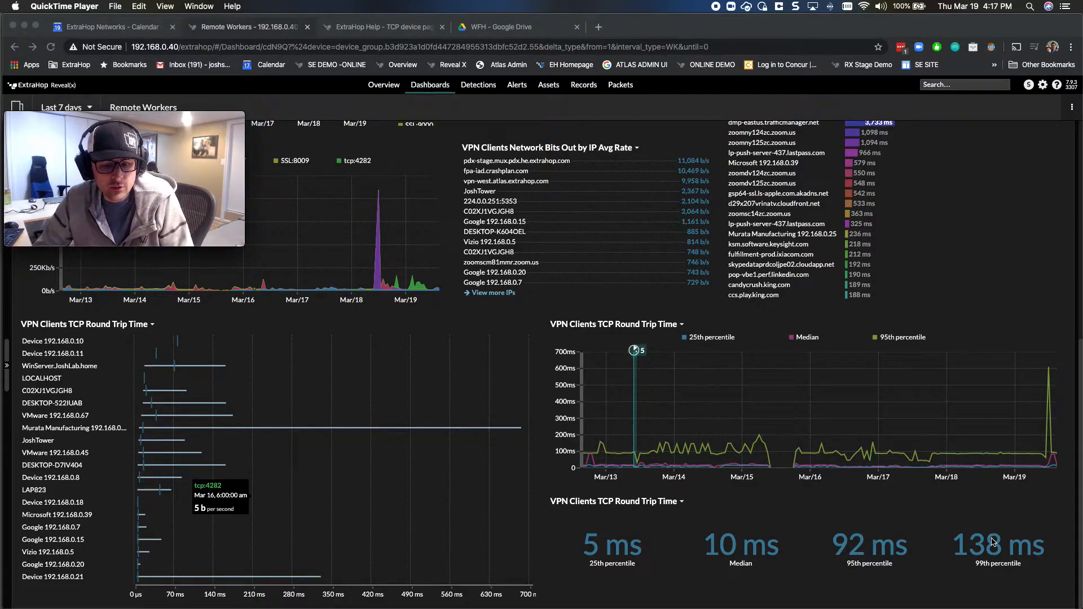
click(741, 324)
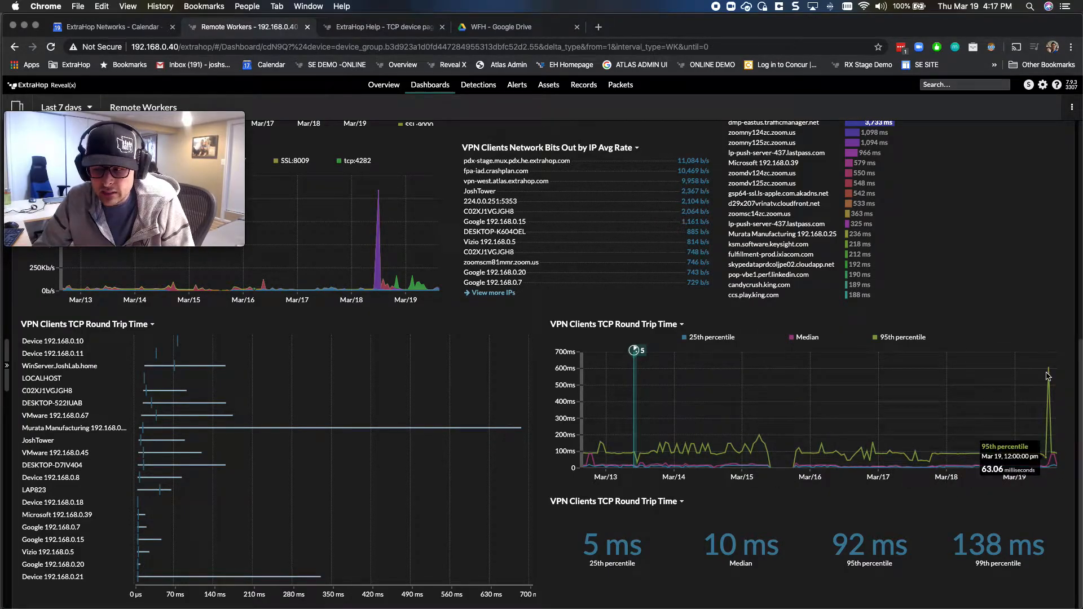
mouse_move(899, 337)
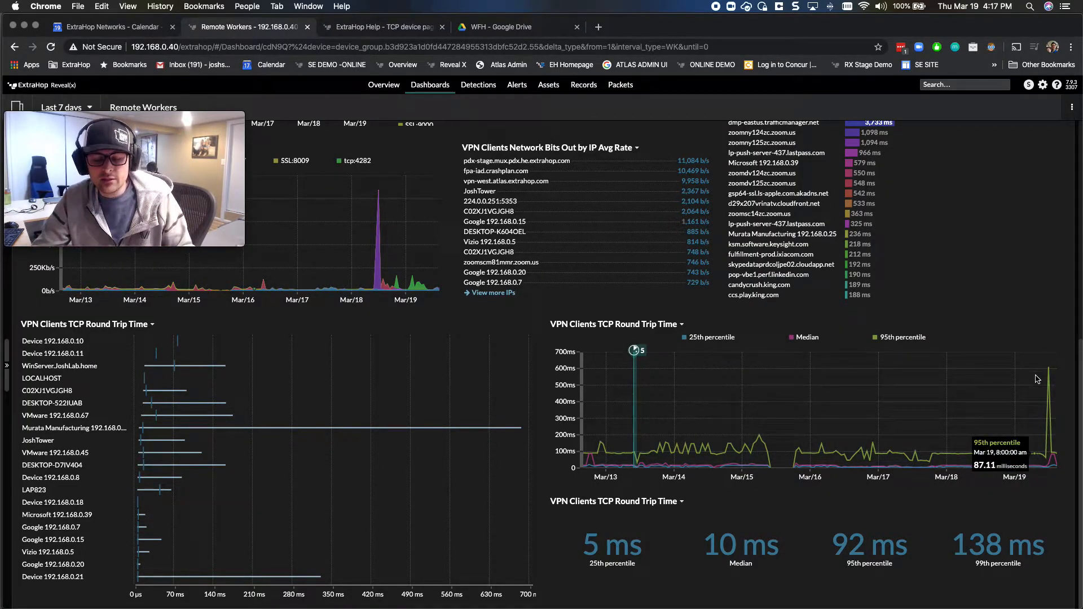
click(900, 338)
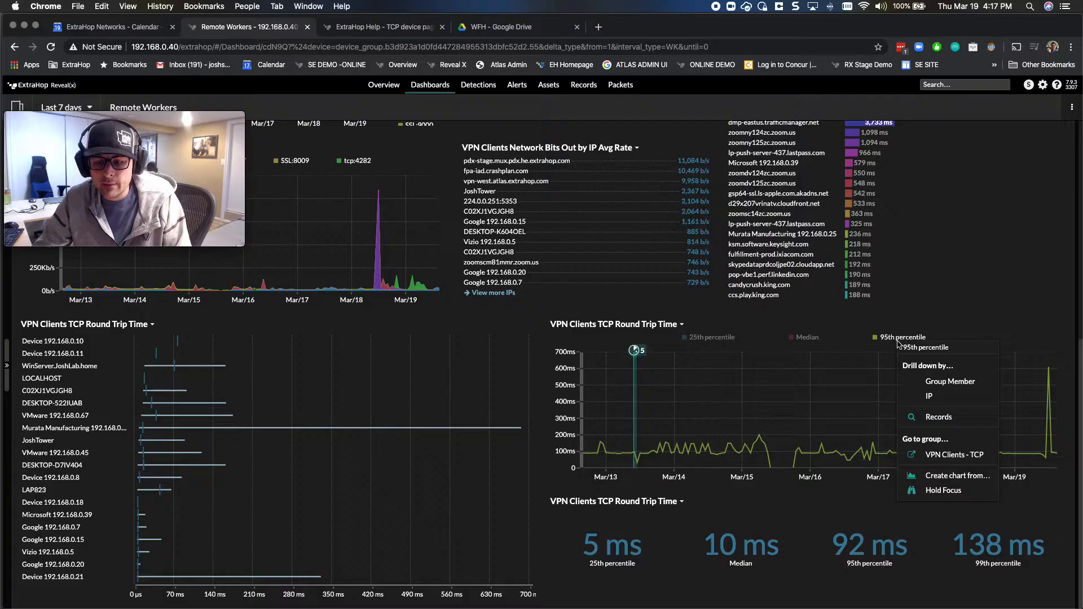
click(866, 315)
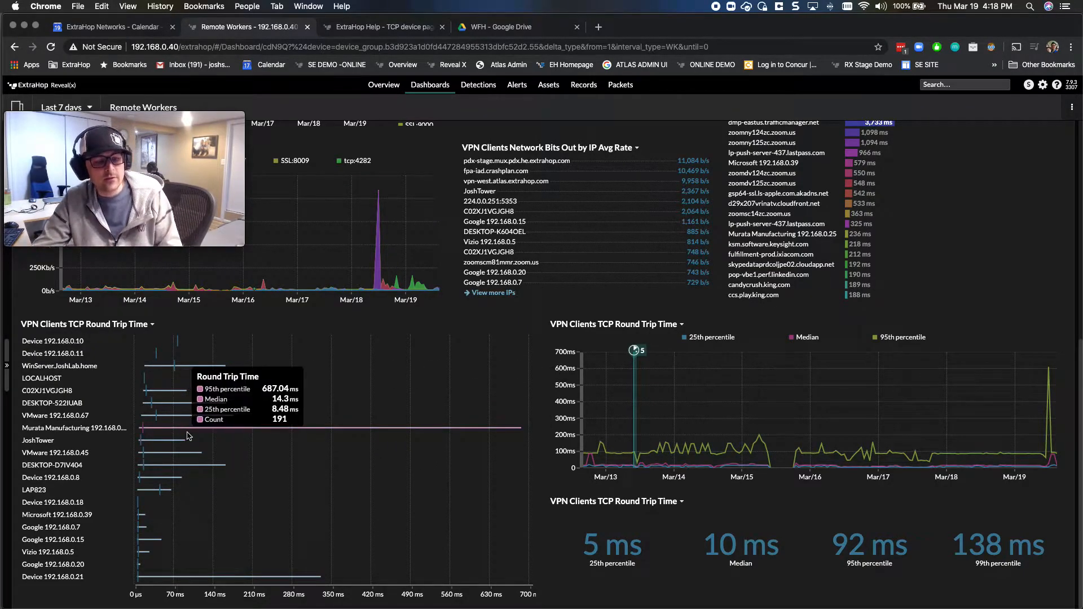
mouse_move(161, 483)
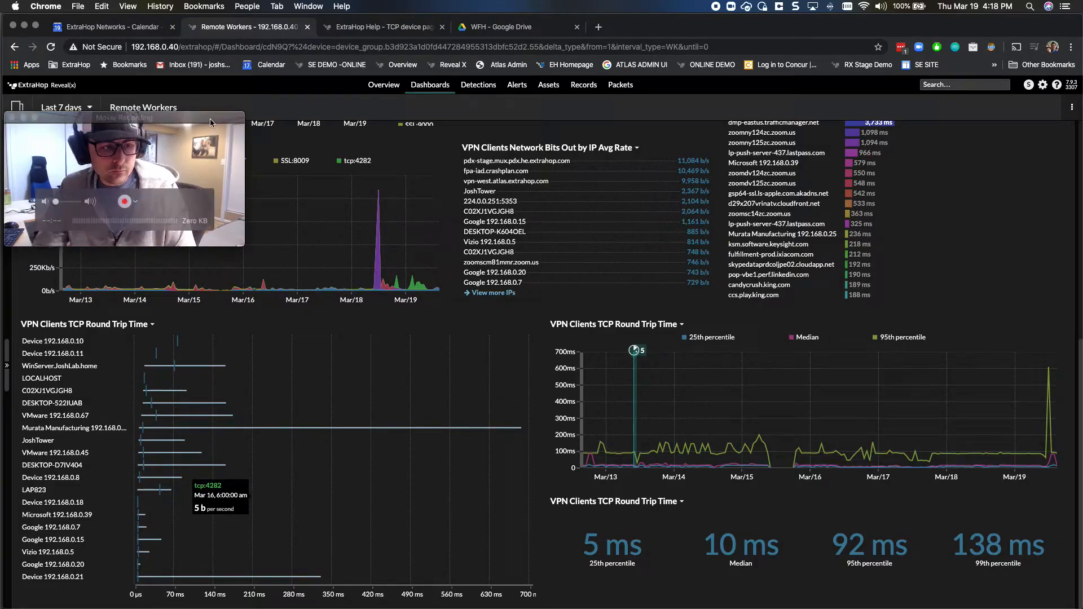
Re-scope the Remote Workers dashboard to the TCP Devices group
drag(114, 118, 1040, 481)
scroll(520, 449, up, 10)
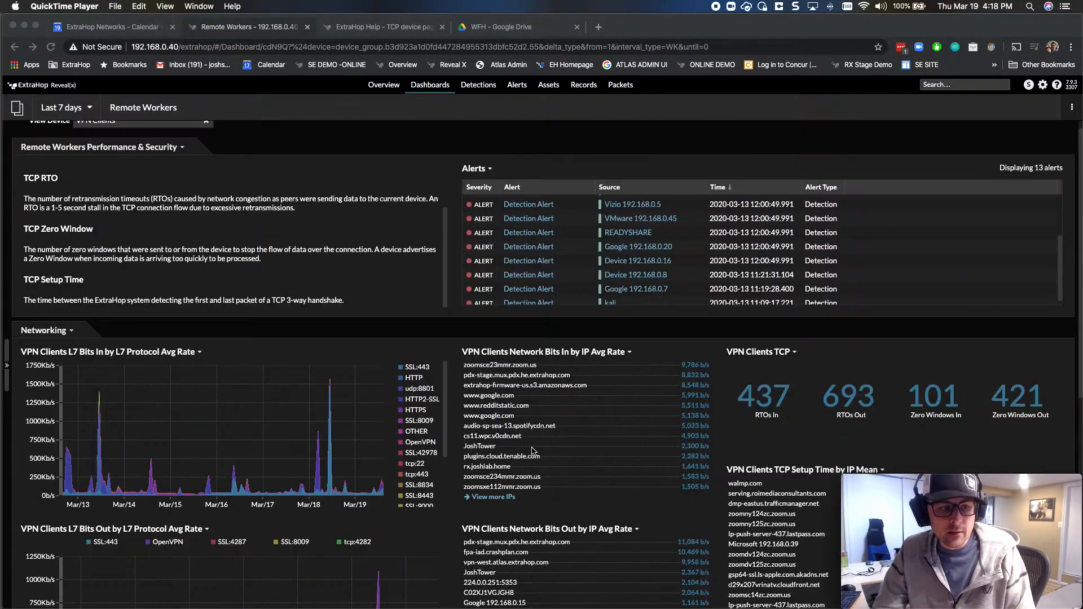
scroll(531, 448, up, 2)
scroll(248, 253, up, 2)
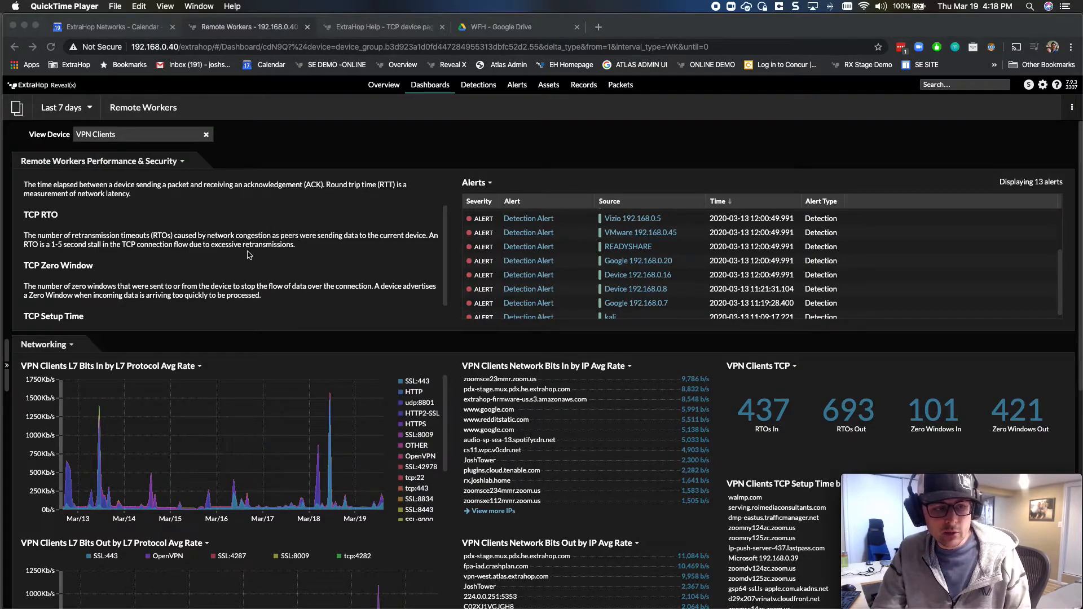
click(155, 138)
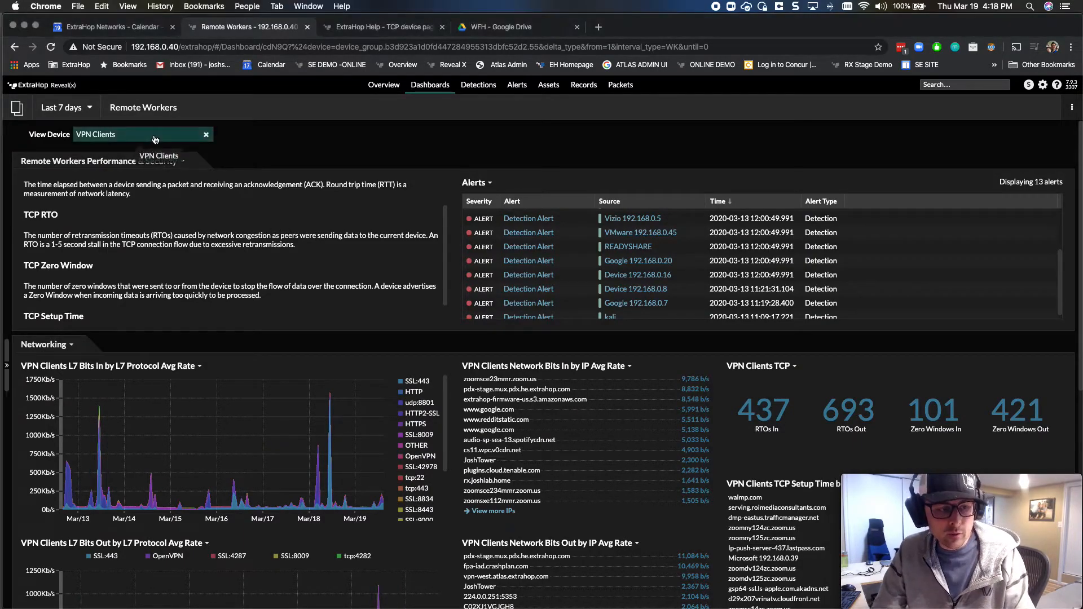
click(155, 134)
text(tcp)
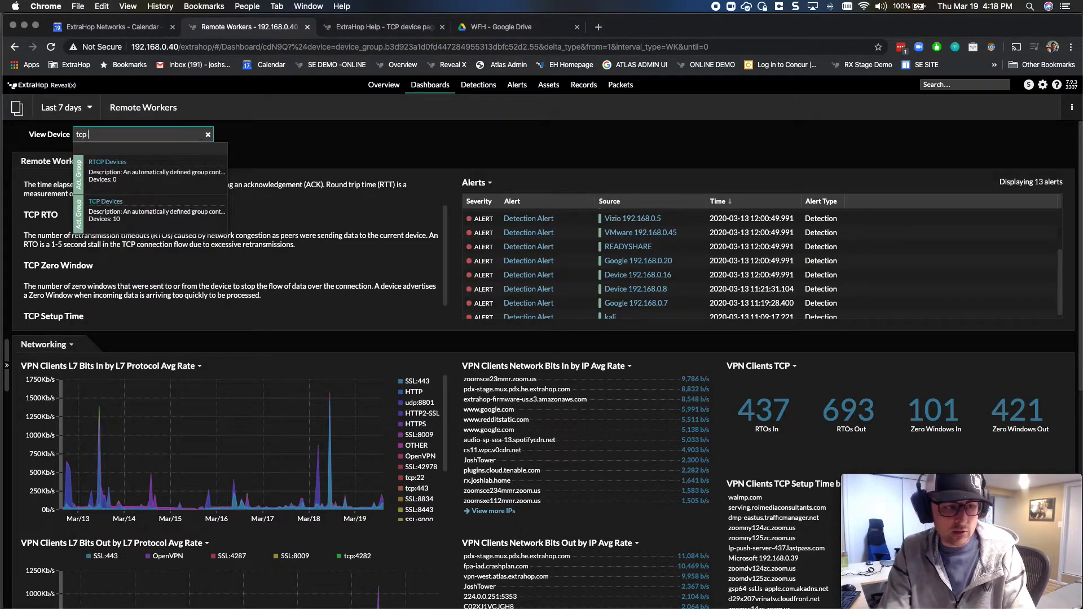
click(152, 211)
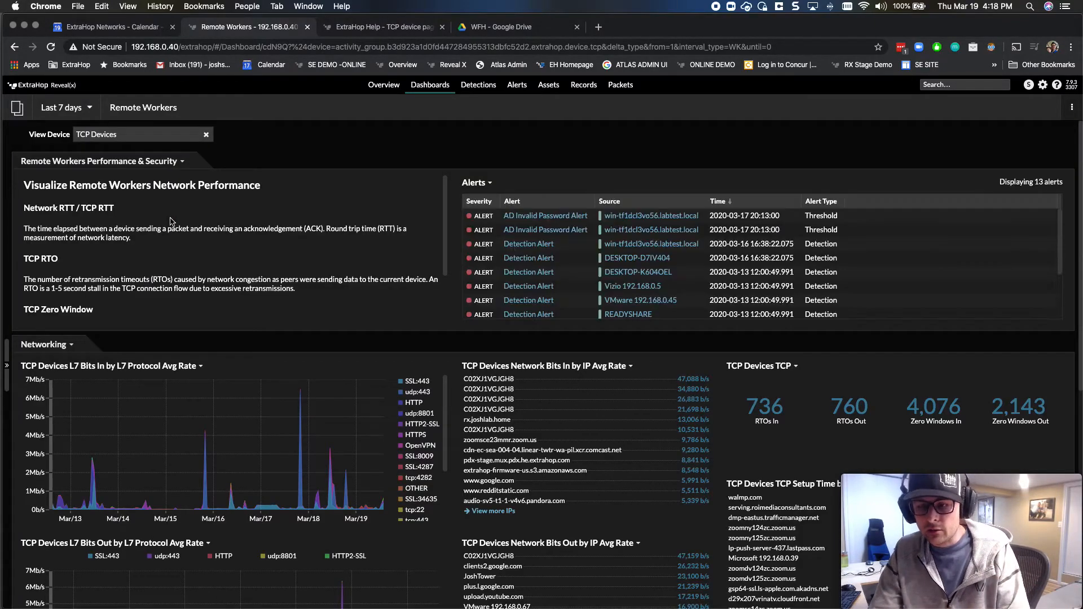
View and dismiss the details of the Mar 16 detection alert
click(528, 257)
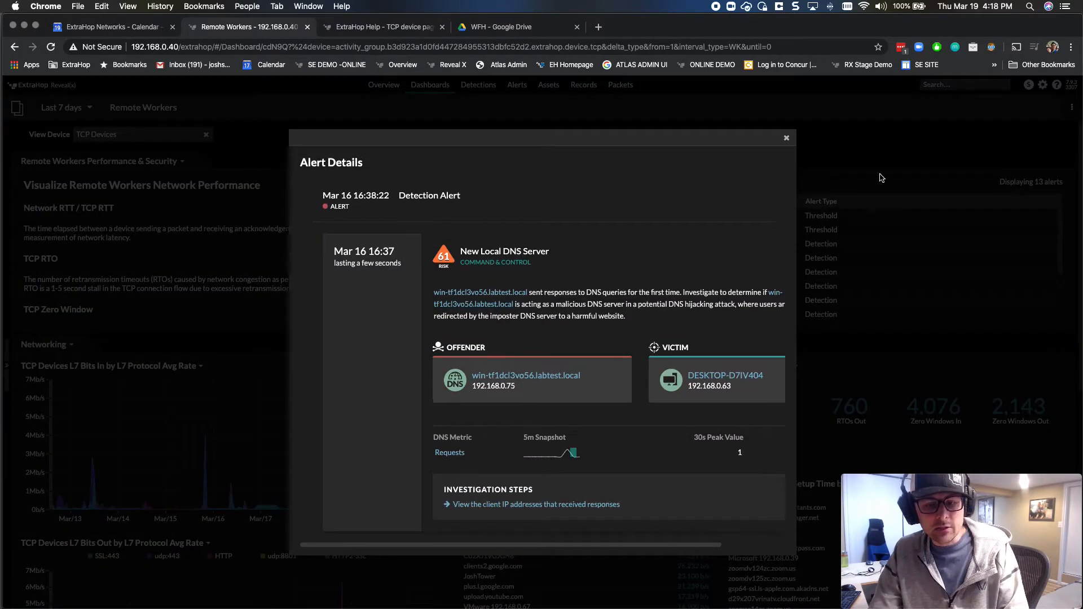
click(789, 138)
scroll(253, 324, down, 2)
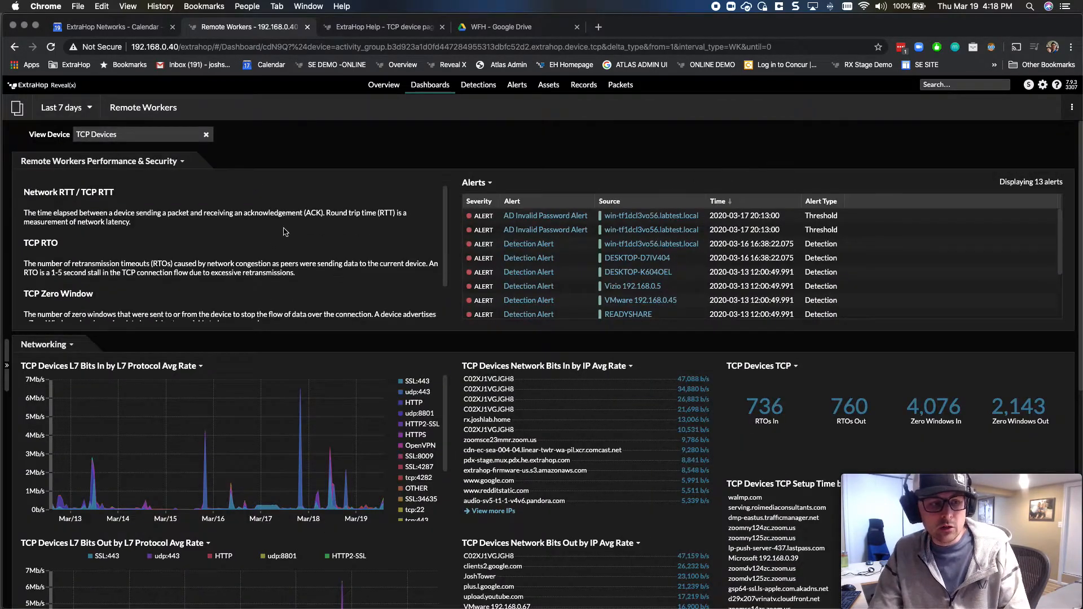
scroll(254, 325, down, 2)
scroll(253, 324, down, 3)
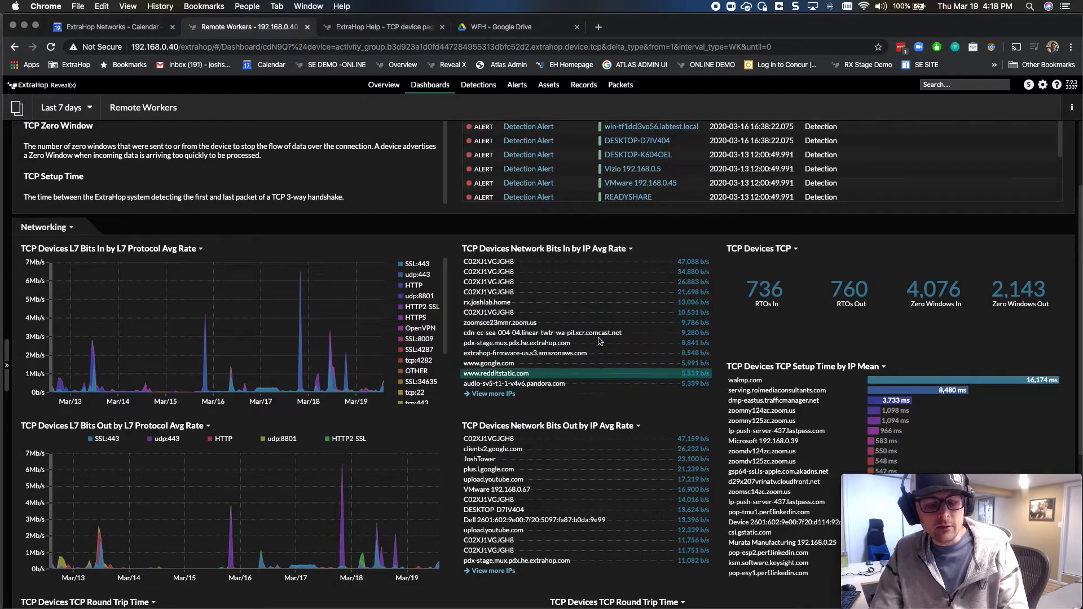
scroll(611, 329, down, 2)
scroll(603, 357, down, 2)
scroll(603, 358, up, 1)
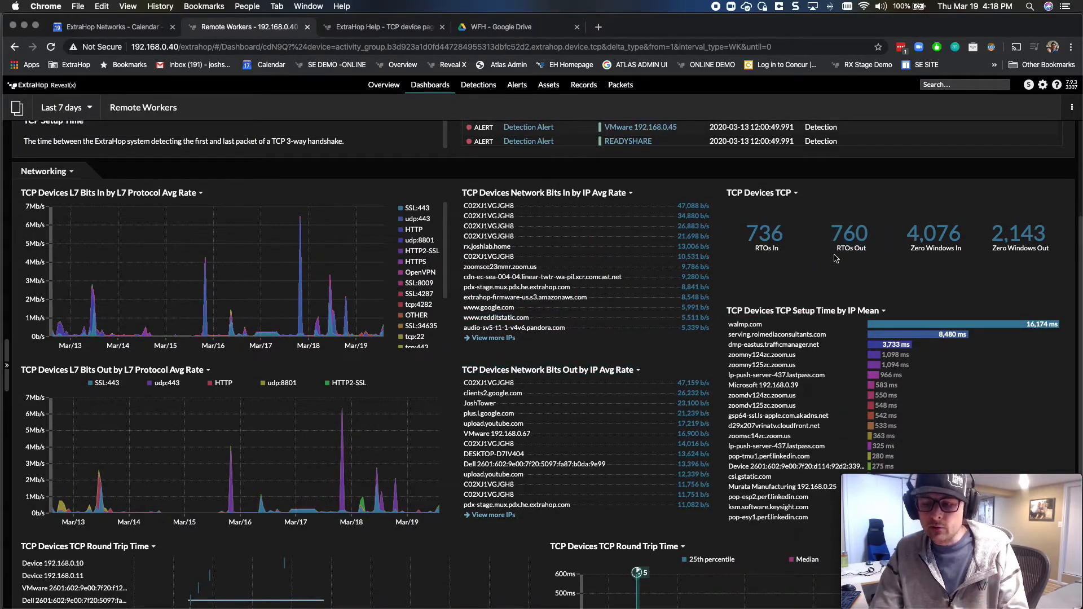
scroll(829, 258, down, 1)
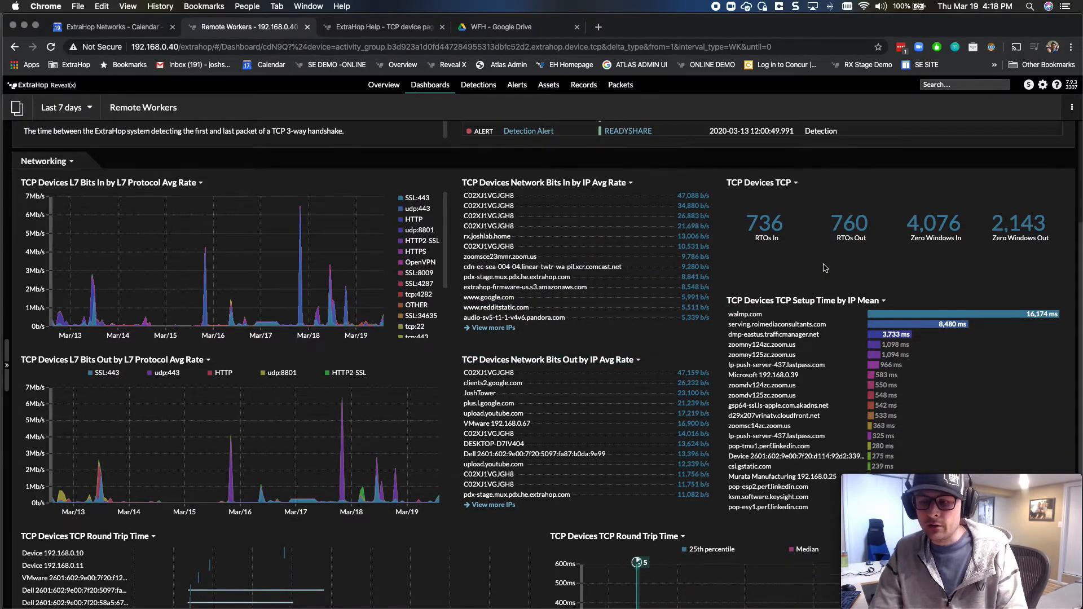
scroll(826, 270, down, 1)
scroll(827, 288, down, 1)
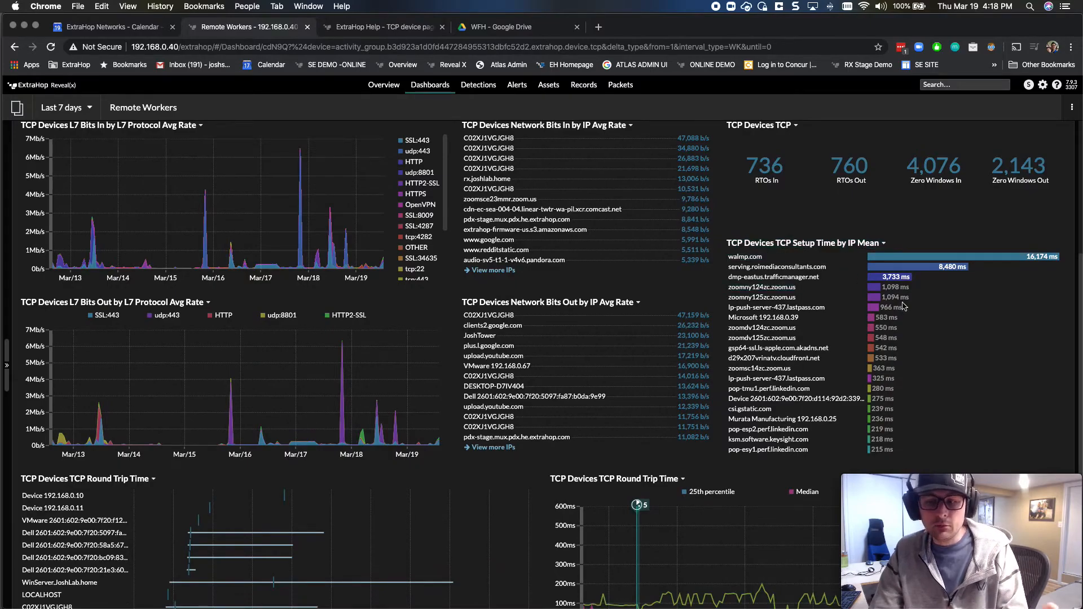
scroll(808, 245, down, 2)
scroll(678, 339, down, 2)
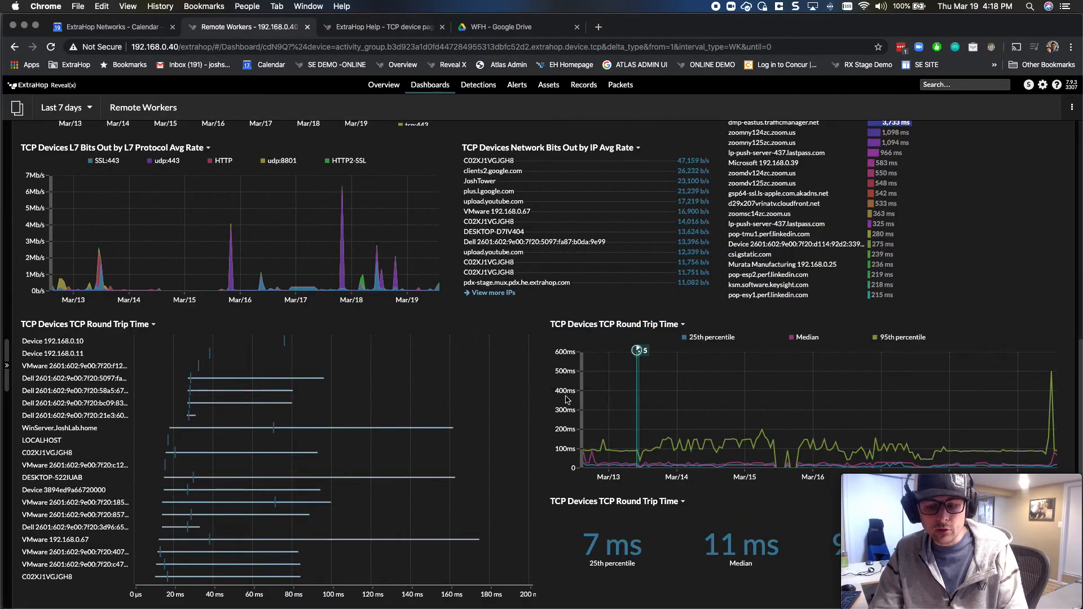